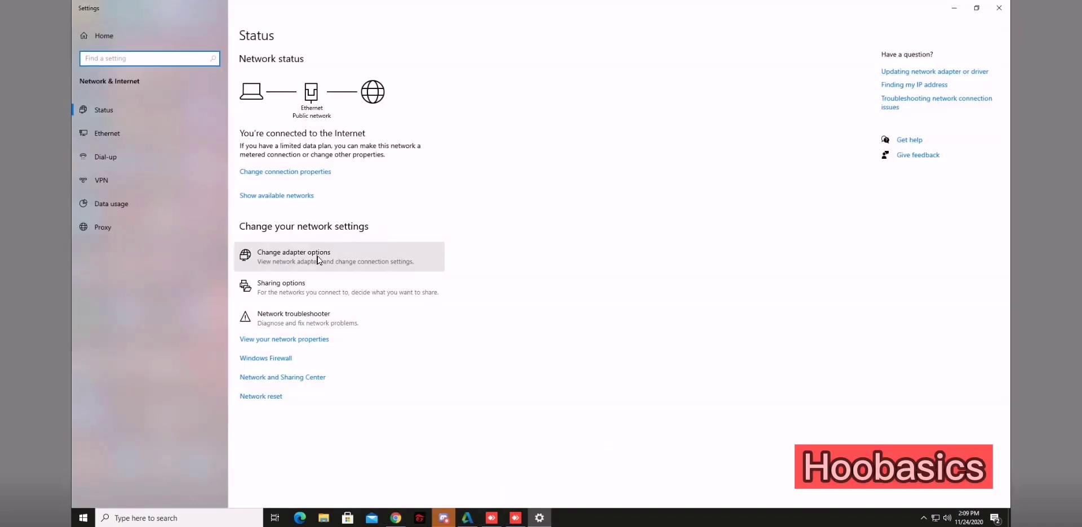
Step: Check the Ethernet details: IPv4 address 192.168.1.9 and default gateway 192.168.0.1
left_click(254, 255)
double_click(424, 208)
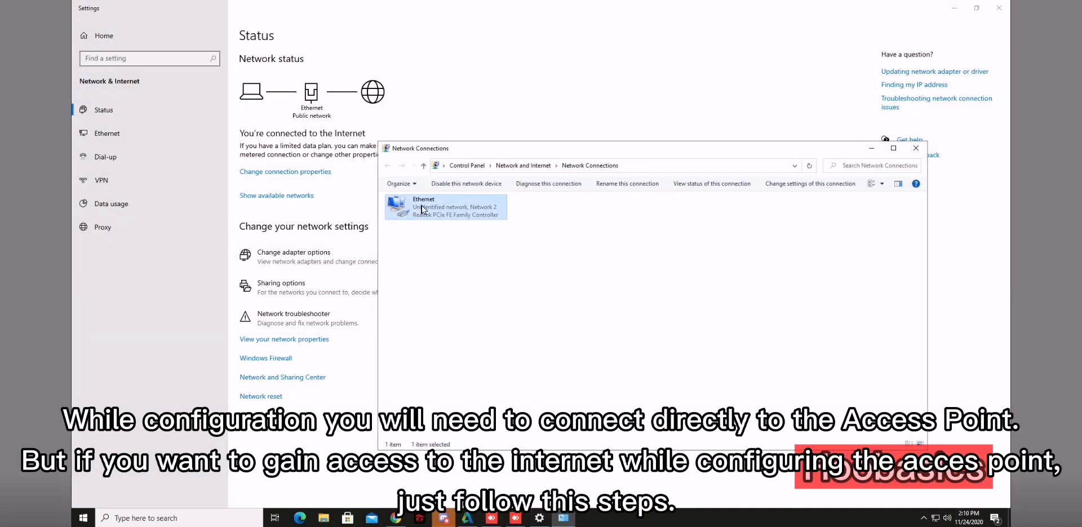
left_click(488, 252)
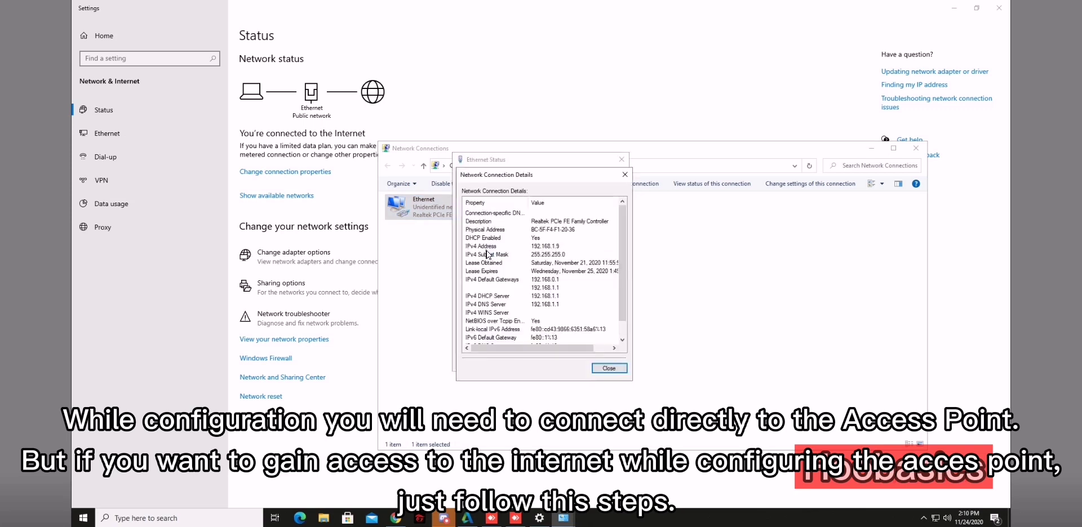
left_click(552, 246)
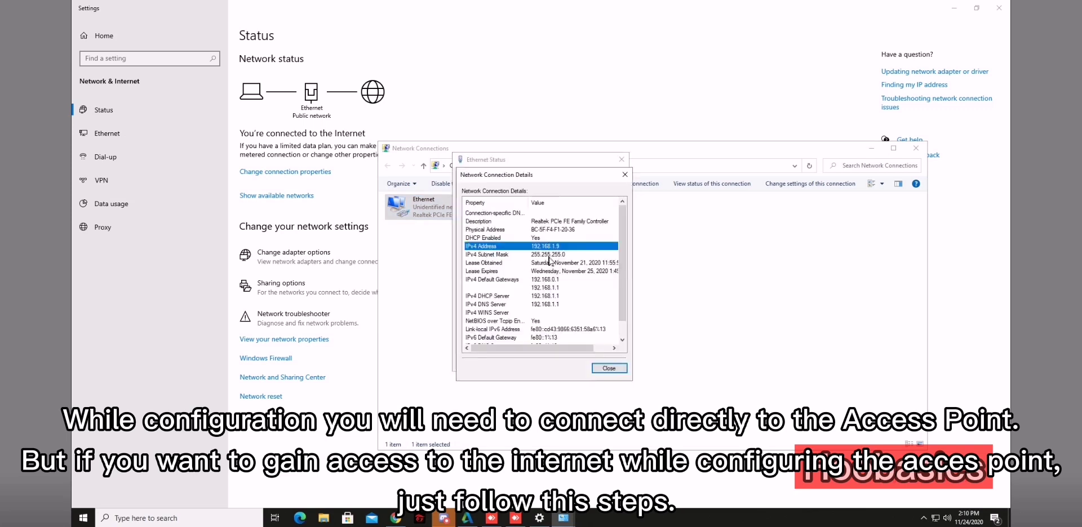
left_click(556, 285)
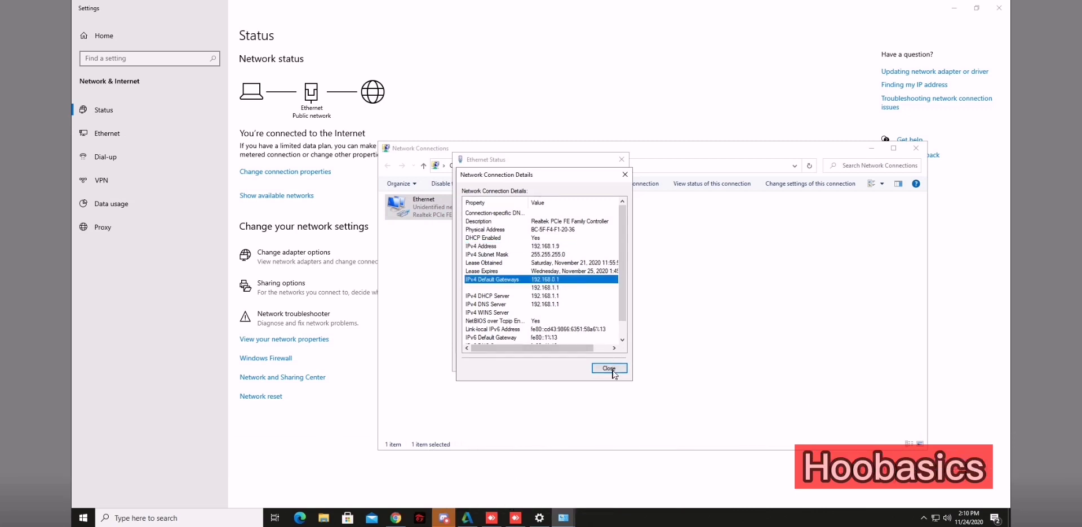
left_click(609, 369)
Step: Give Ethernet static IPv4 192.168.1.9, mask 255.255.255.0, gateway and DNS 192.168.1.1
left_click(483, 339)
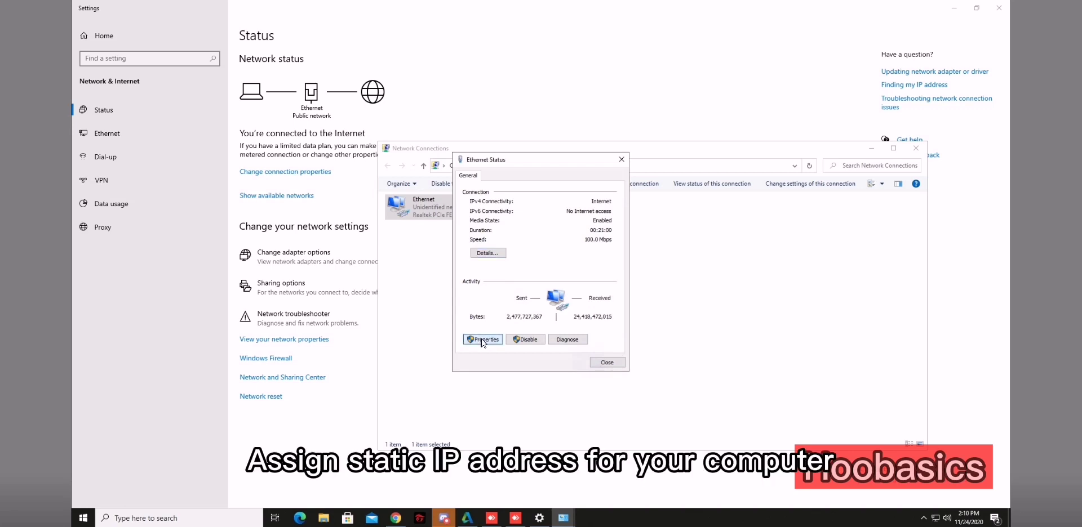
double_click(544, 272)
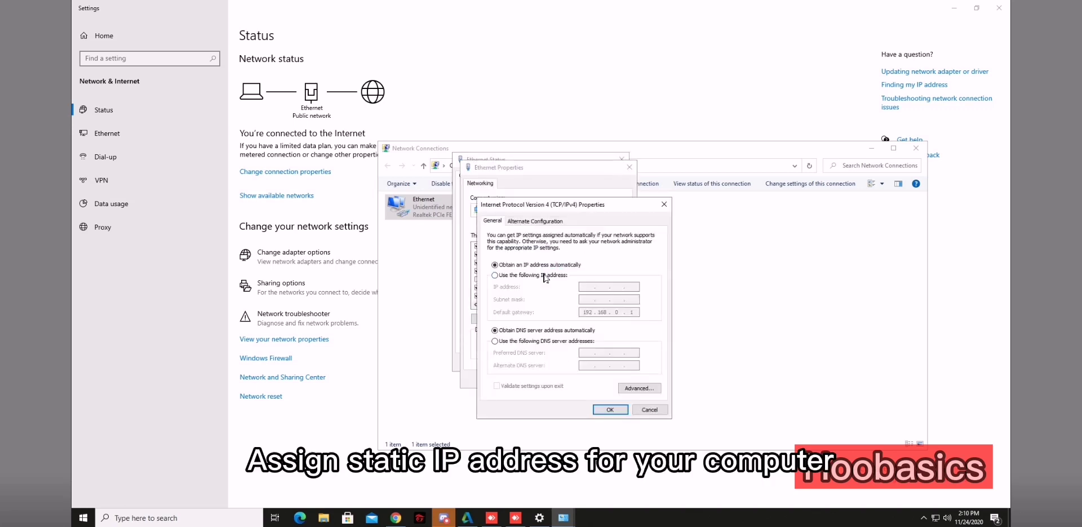
left_click(550, 275)
double_click(617, 312)
type("1")
left_click(584, 288)
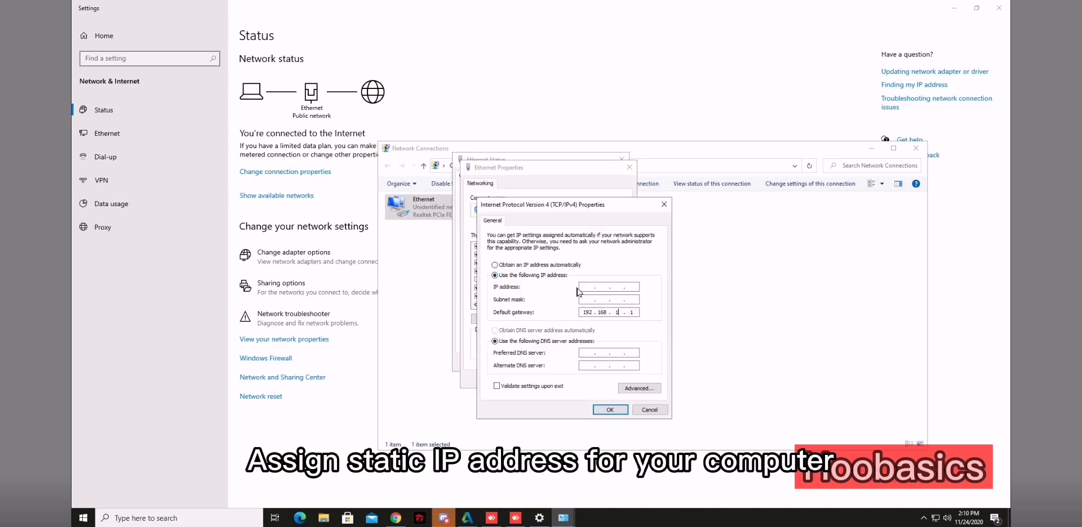
type("192 . 168 . 1 . 9")
left_click(586, 299)
left_click(589, 353)
type("192.168.1.9")
left_click(610, 410)
left_click(580, 380)
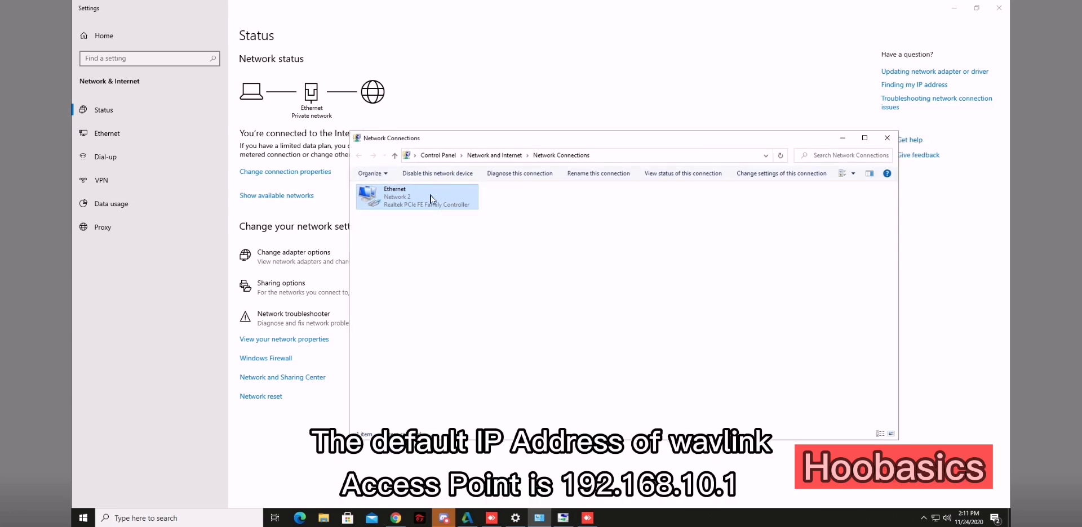
Step: Reopen the Ethernet adapter's IPv4 properties
double_click(431, 199)
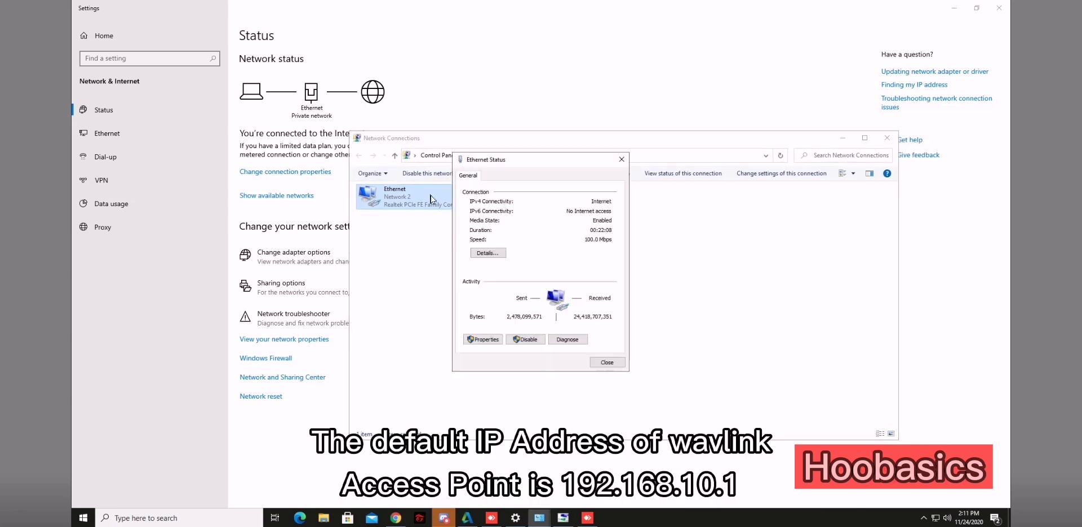
left_click(482, 341)
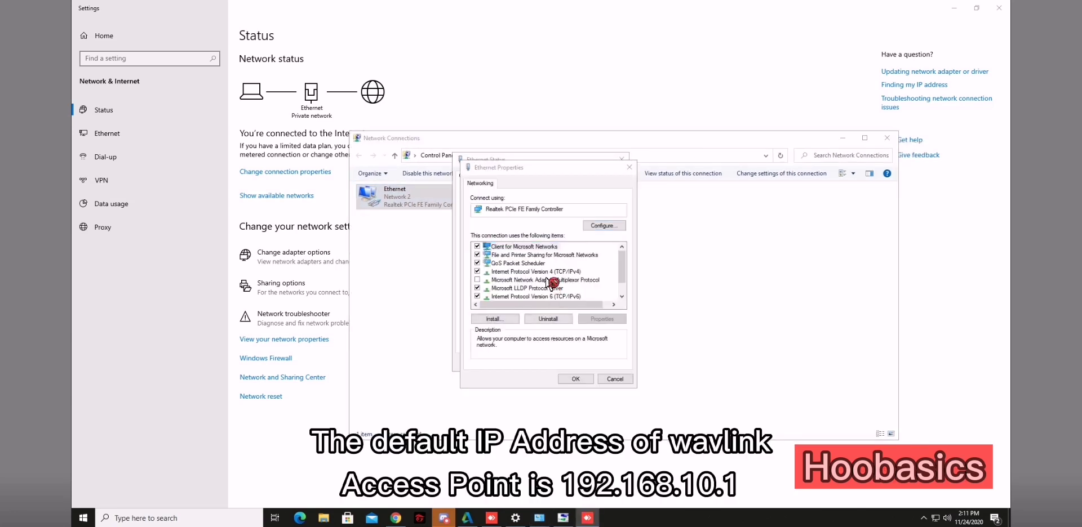
double_click(548, 272)
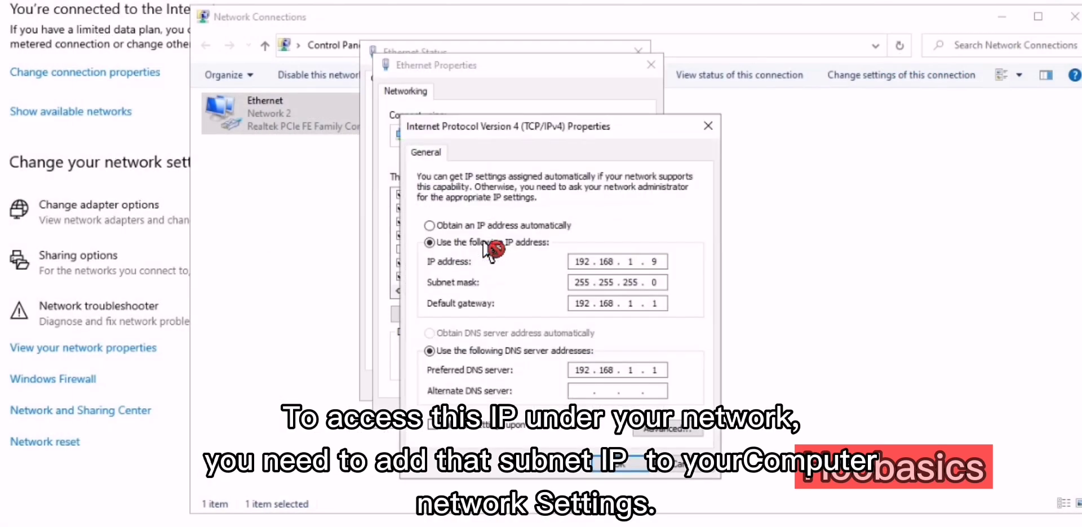
Step: Add 192.168.10.10 with mask 255.255.255.0 as a second IP in Advanced TCP/IP settings
left_click(671, 433)
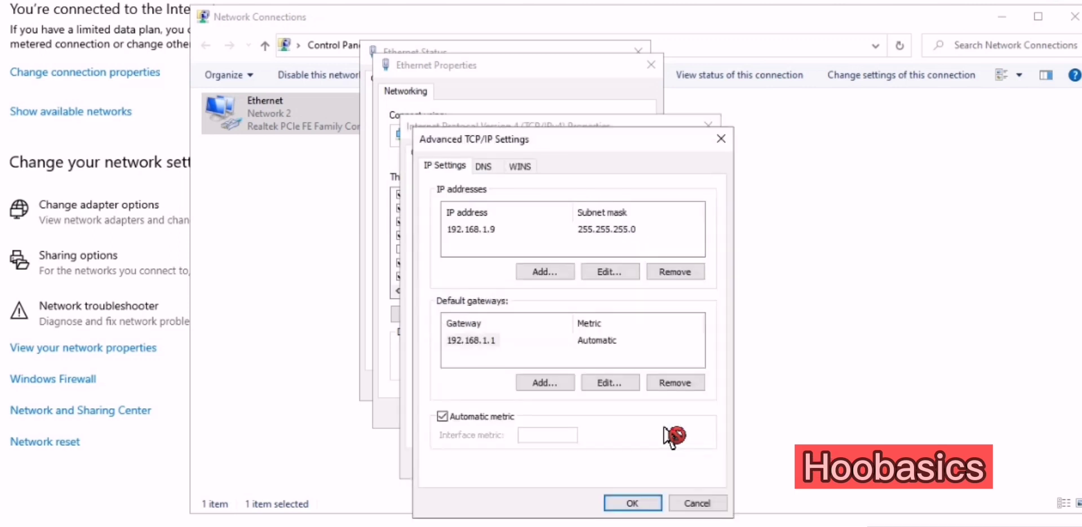
left_click(551, 273)
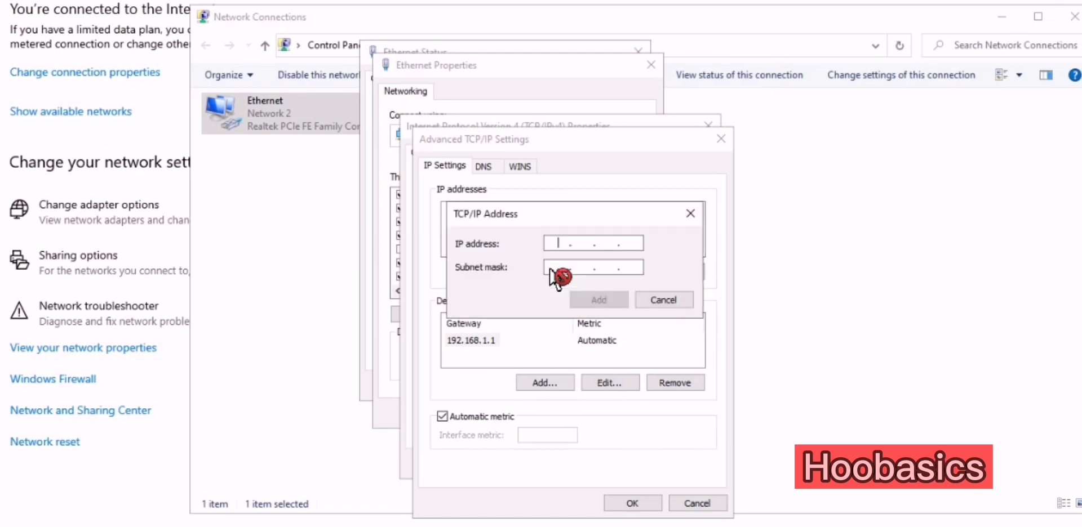
type("192 . ")
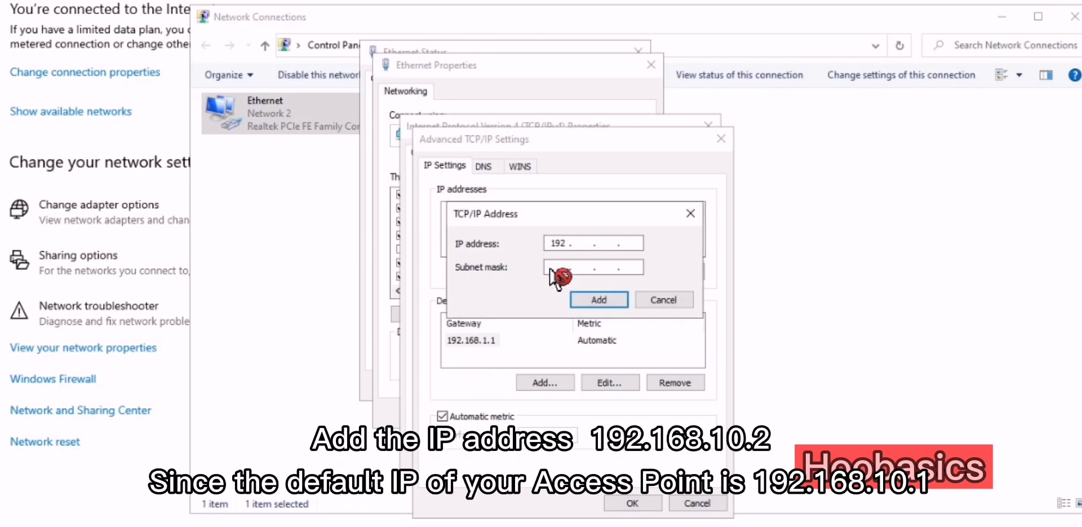
type("168 . 101")
key("BackSpace")
key("BackSpace")
type("10")
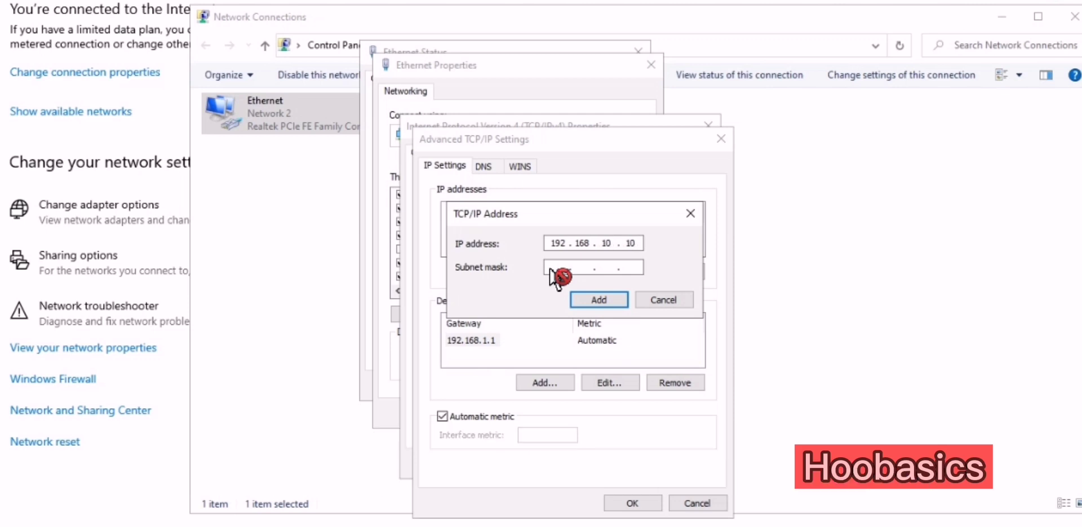
left_click(551, 269)
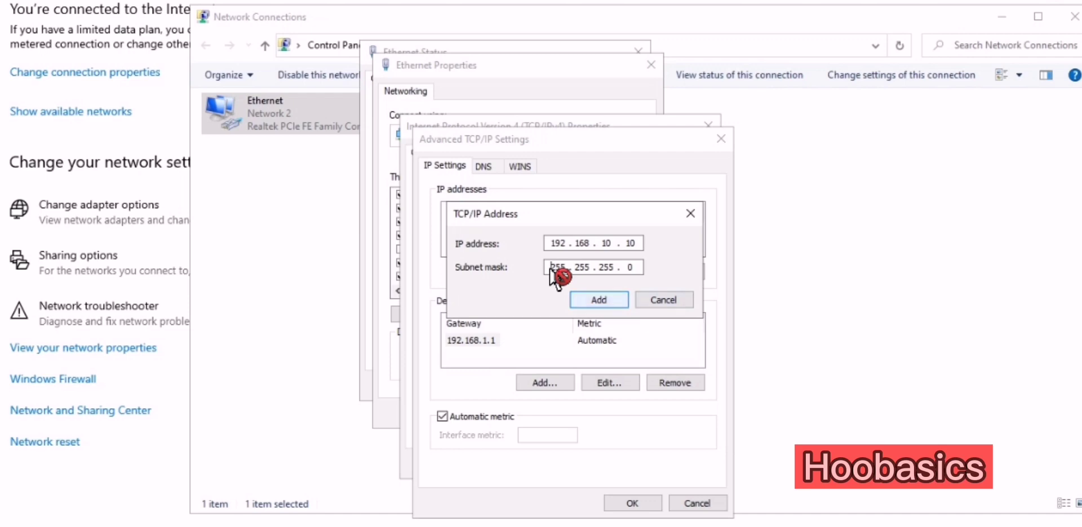
key("Return")
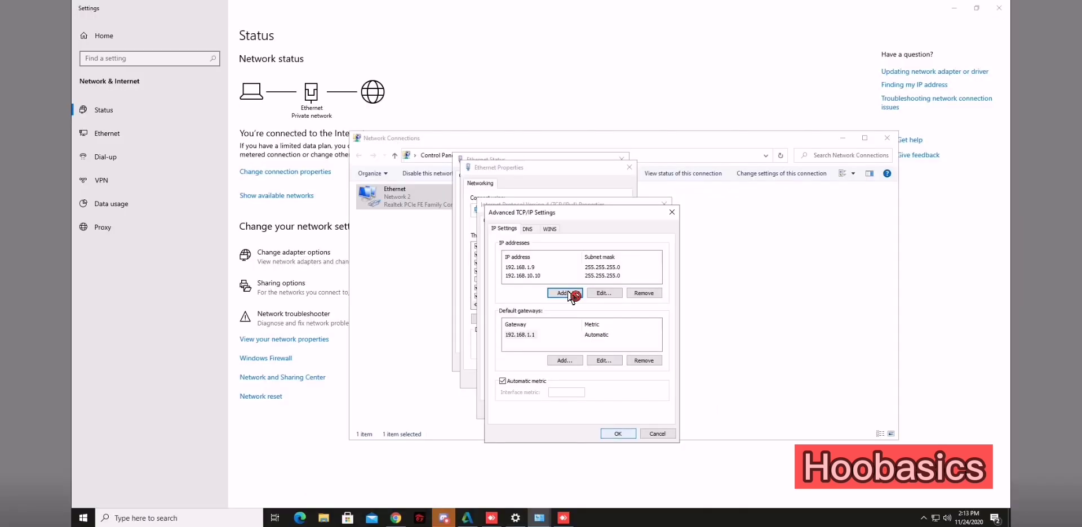
Step: Confirm the advanced, IPv4 and Ethernet property dialogs and close Ethernet Status
key("Return")
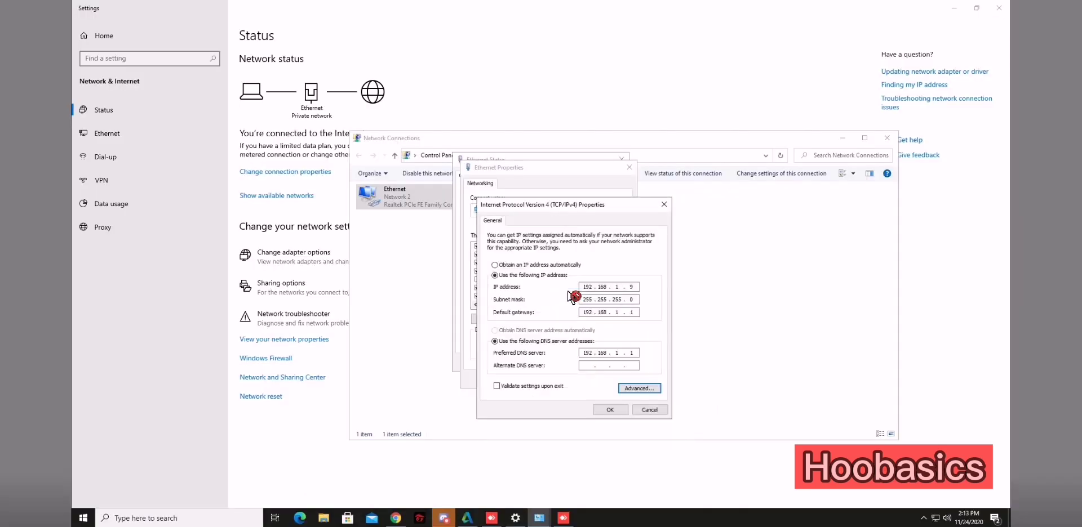
key("Return")
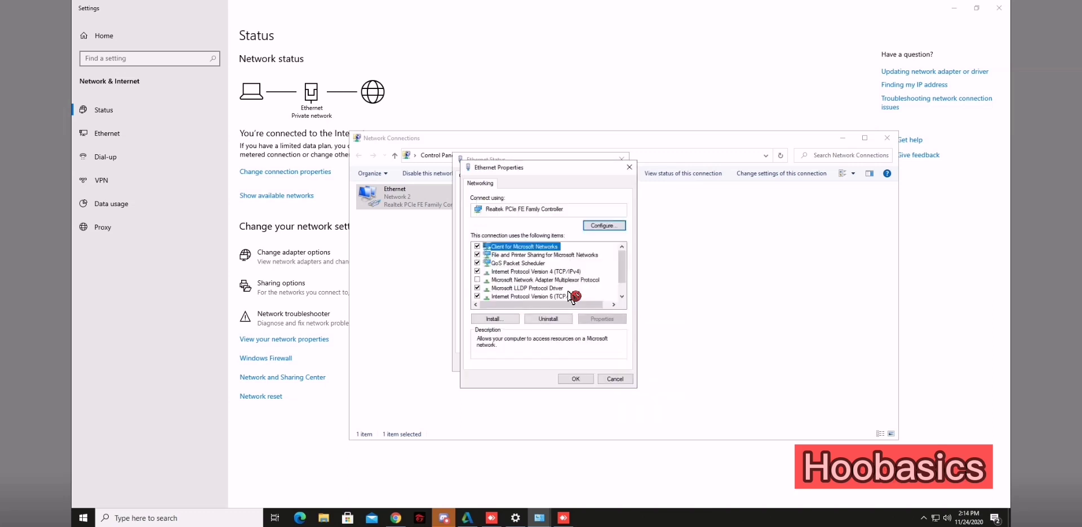
key("Return")
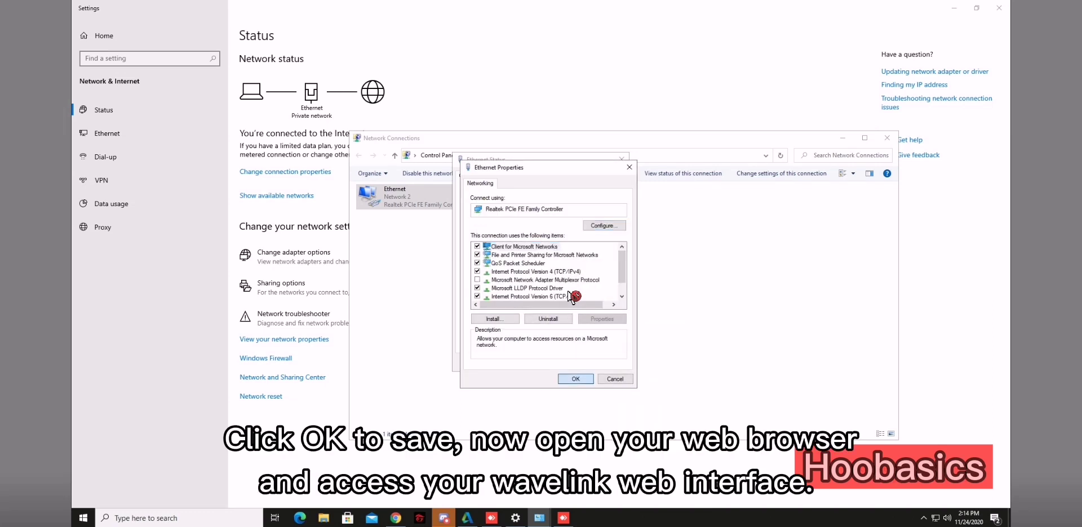
left_click(603, 363)
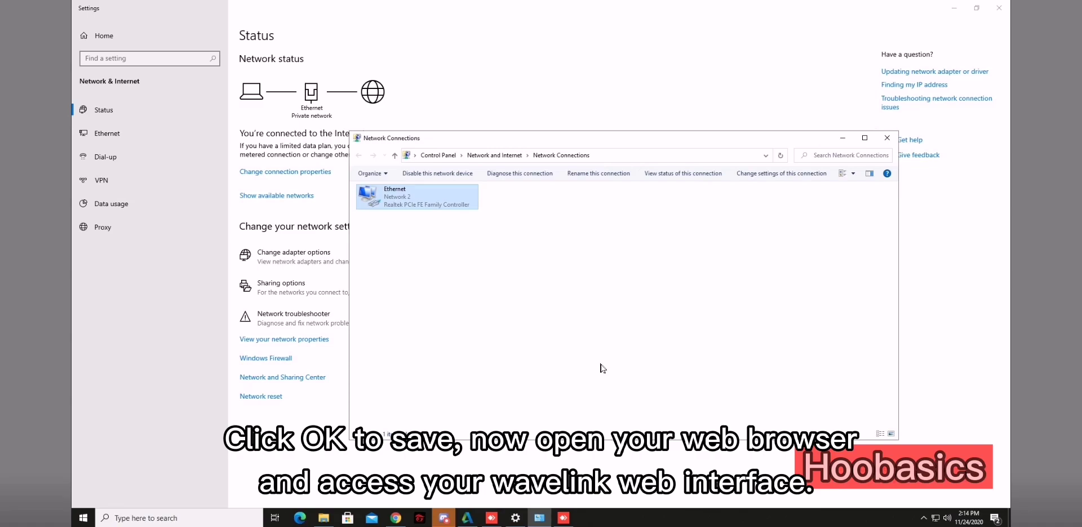
Step: Put the network windows away and enter 192.168.10.1 in a new Chrome tab
left_click(843, 138)
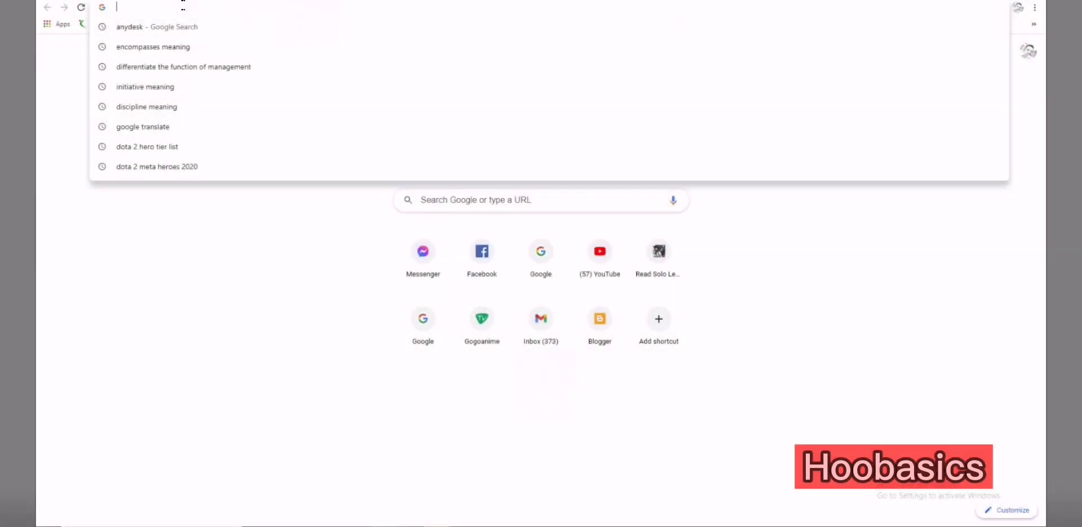
type("192")
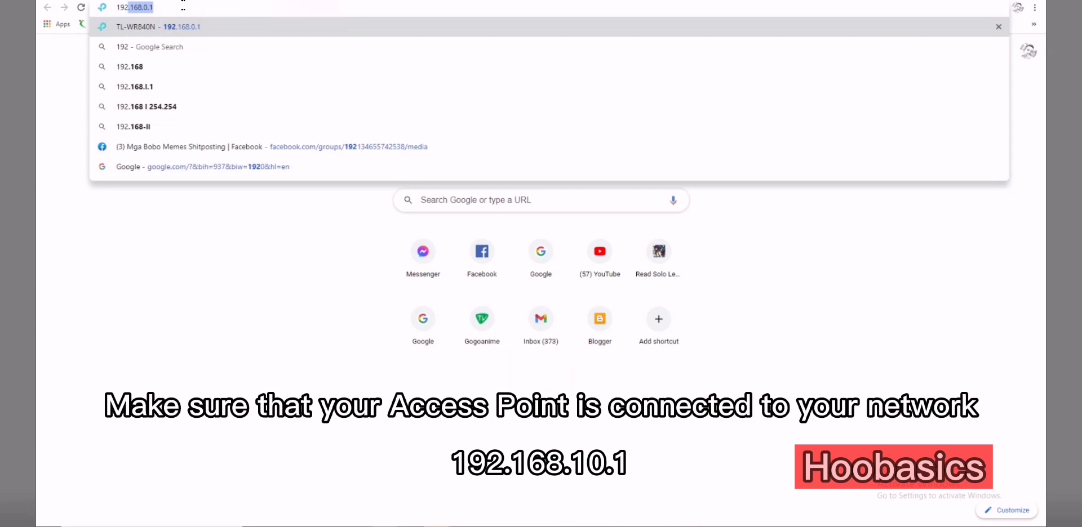
type(".168.10")
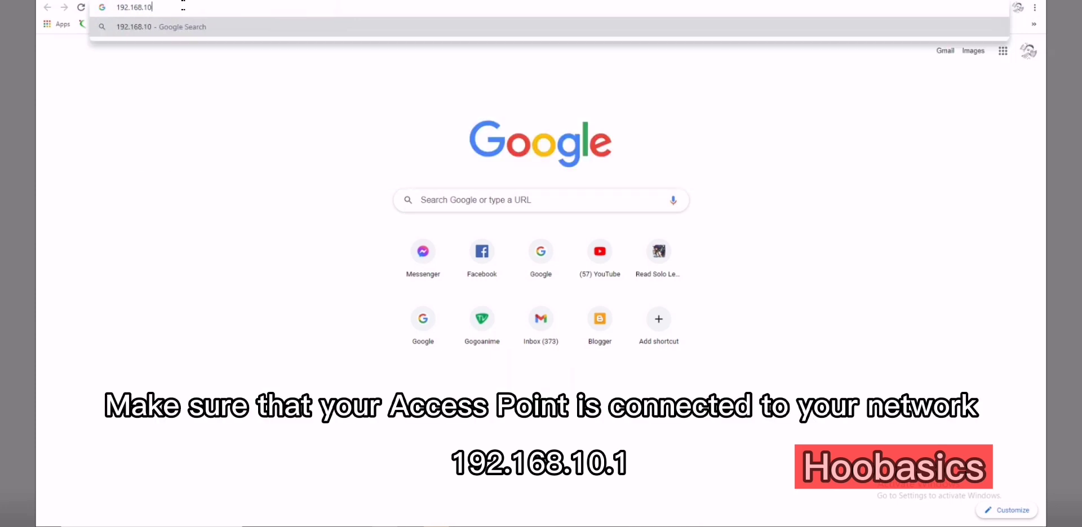
type(".1")
Step: Load 192.168.10.1, enter the default admin password, keep English, and log in
key("Return")
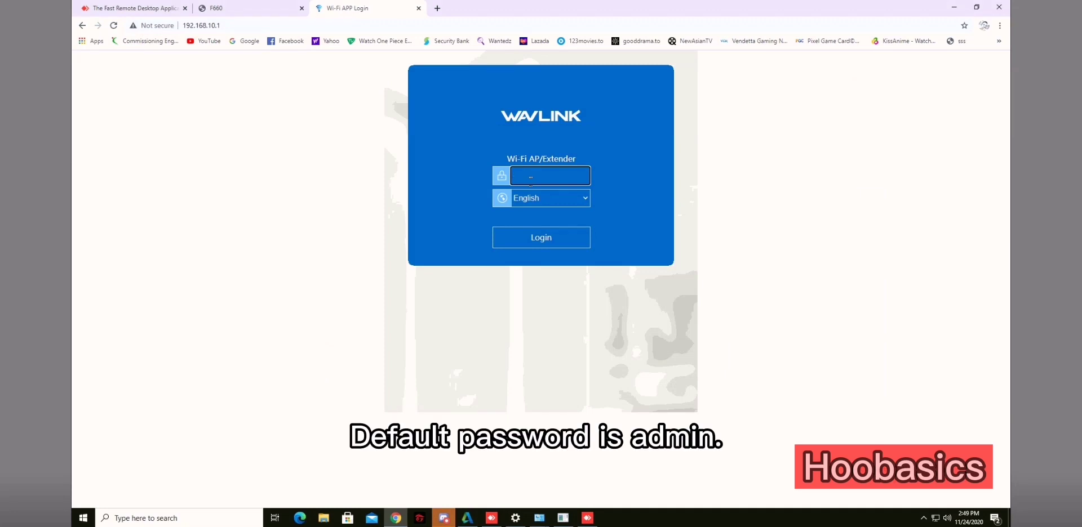
key("Tab")
key("alt+Down")
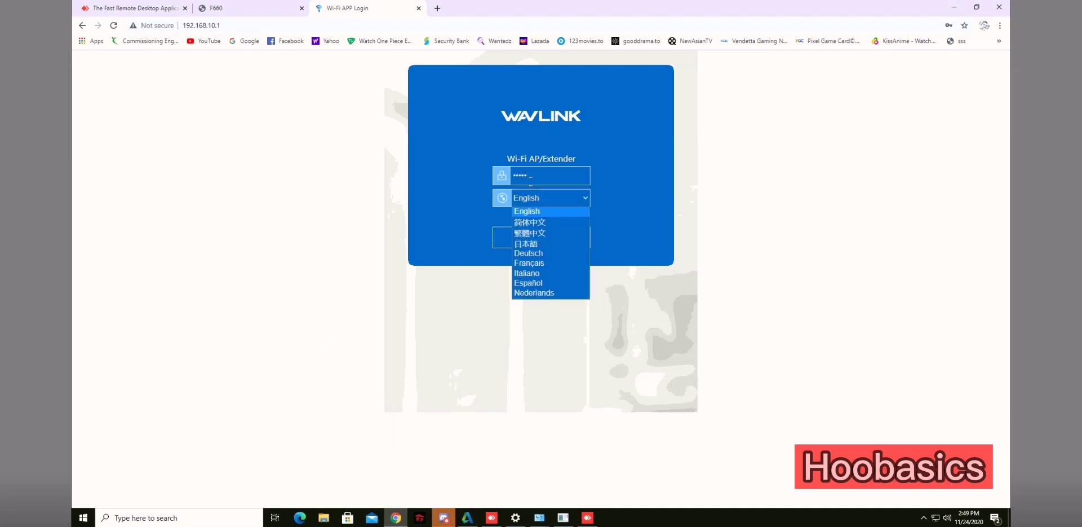
left_click(586, 214)
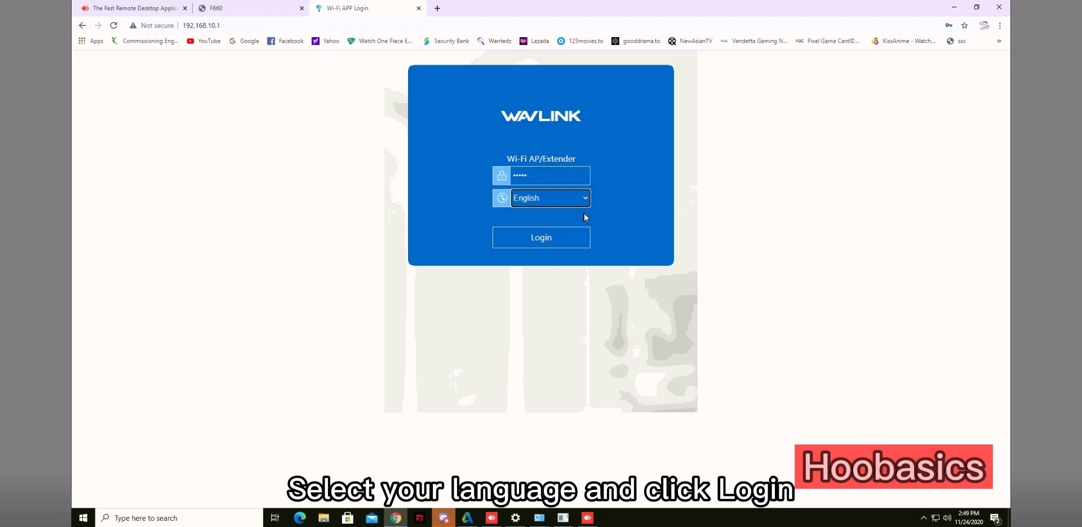
left_click(567, 241)
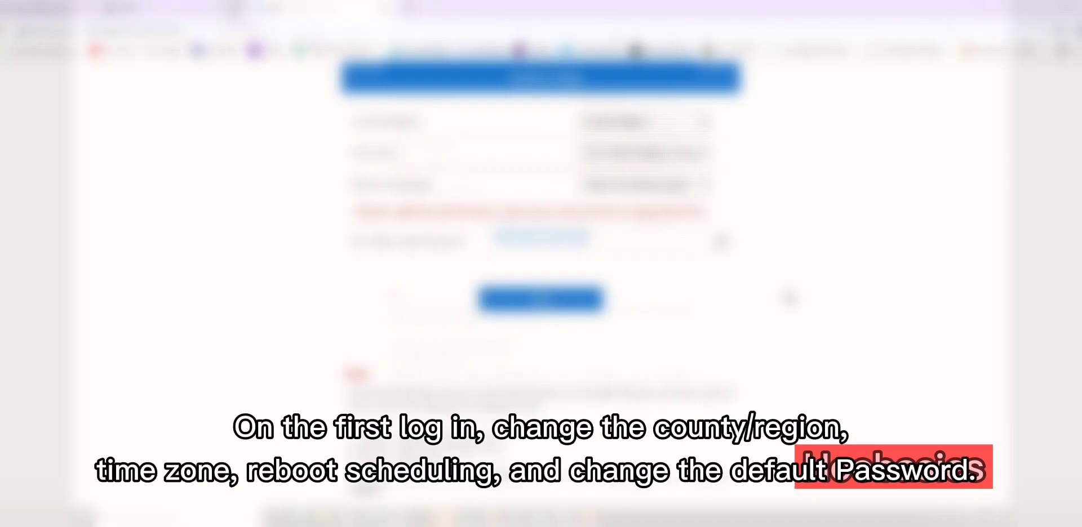
Step: Turn off scheduled reboots and set a new login password on System Setup
left_click(702, 186)
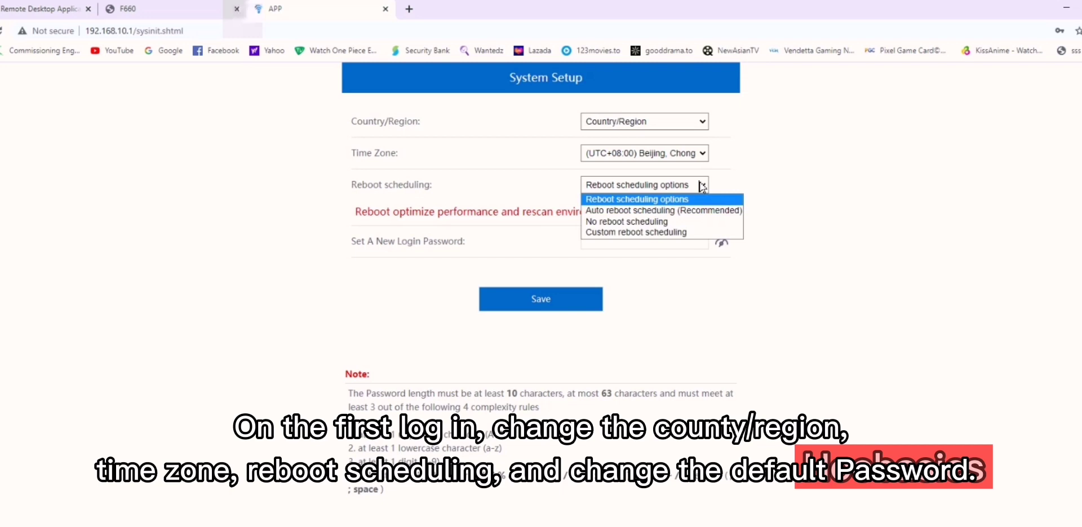
left_click(694, 222)
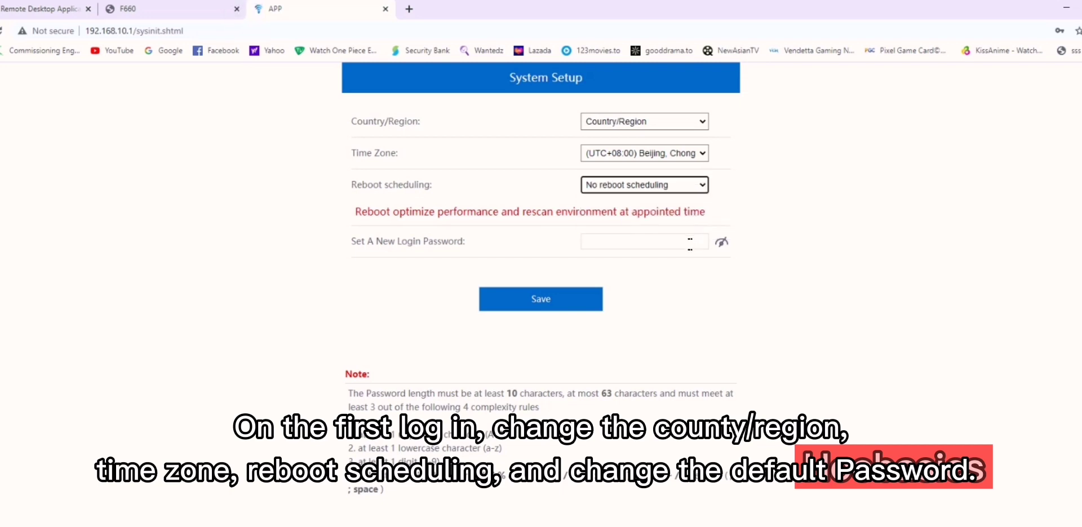
left_click(689, 241)
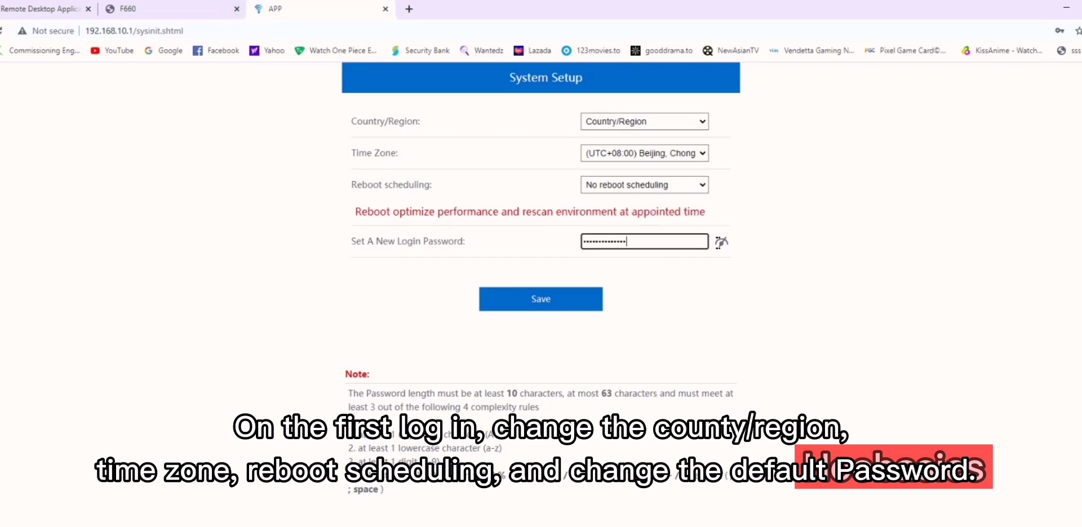
left_click(721, 242)
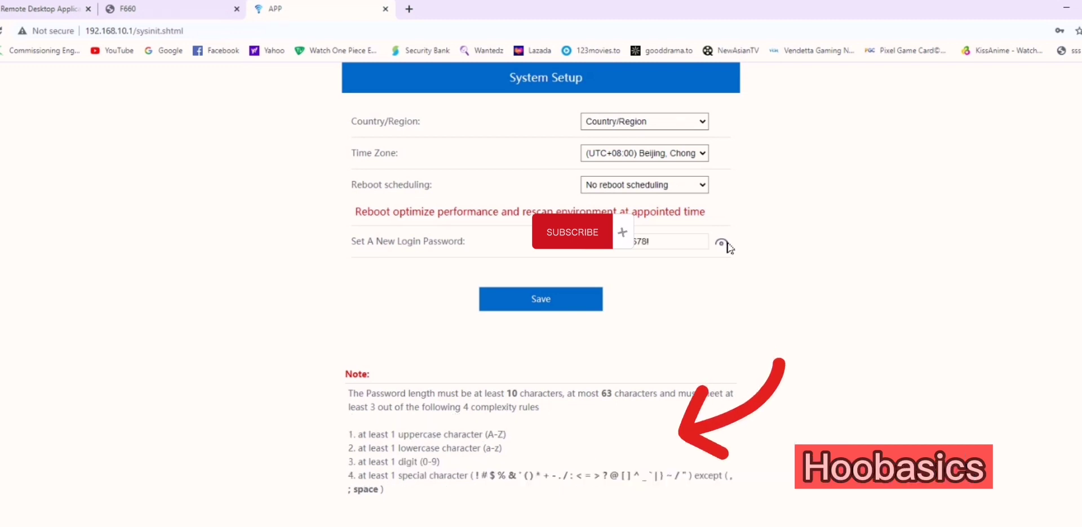
left_click(542, 302)
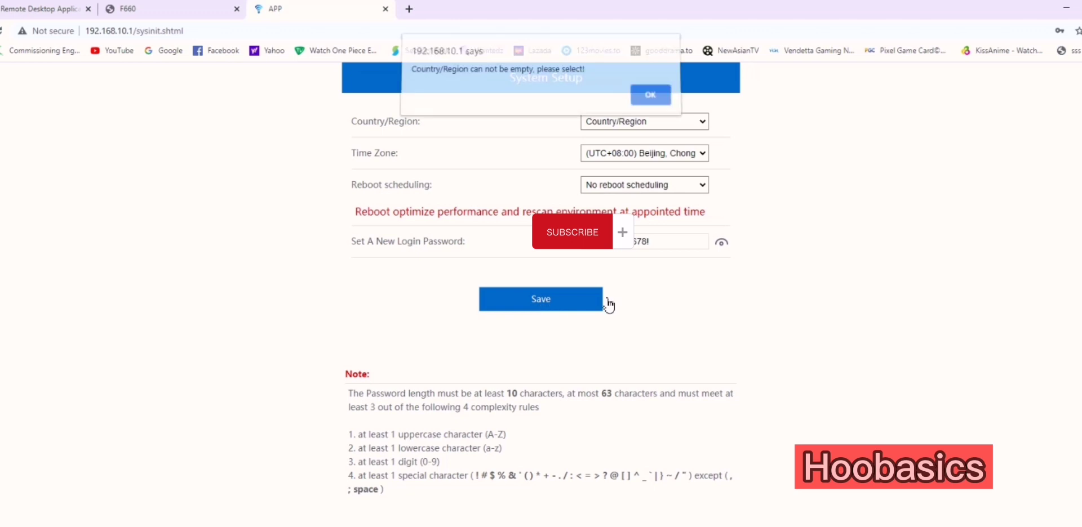
Step: Set Country/Region to GLOBAL and save the system setup
left_click(648, 101)
left_click(651, 124)
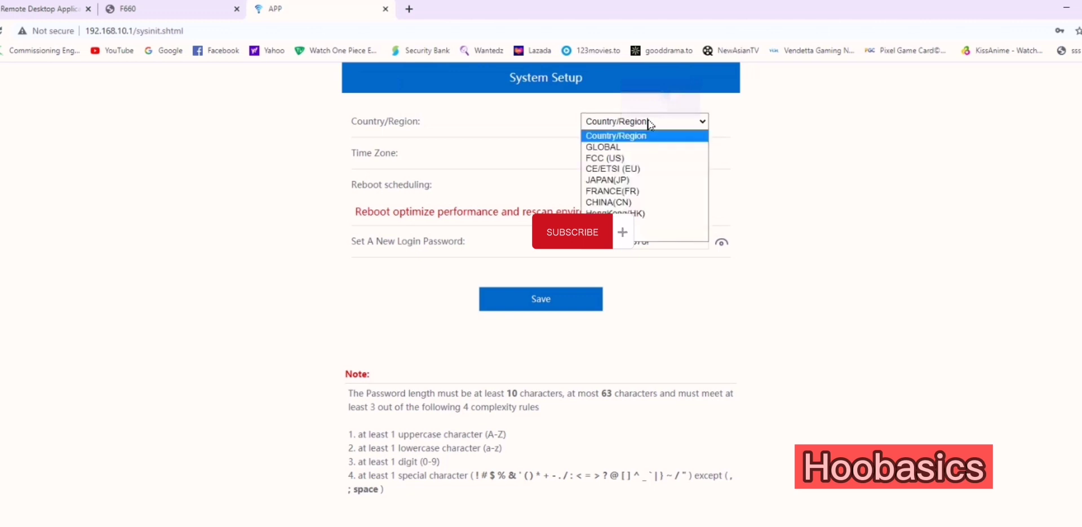
left_click(641, 148)
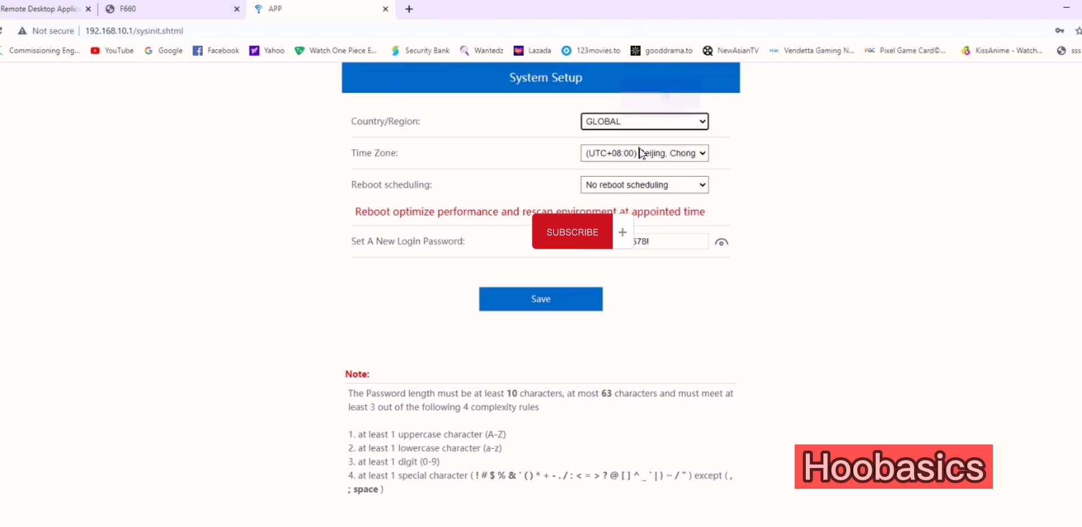
left_click(540, 300)
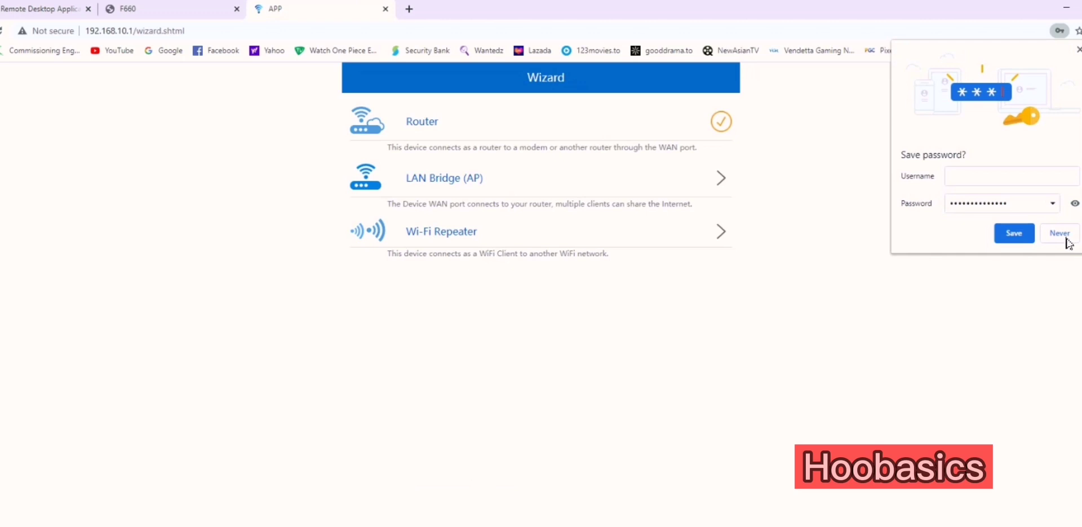
Step: Decline Chrome's password save and choose LAN Bridge (AP) mode in the Wizard
left_click(1078, 51)
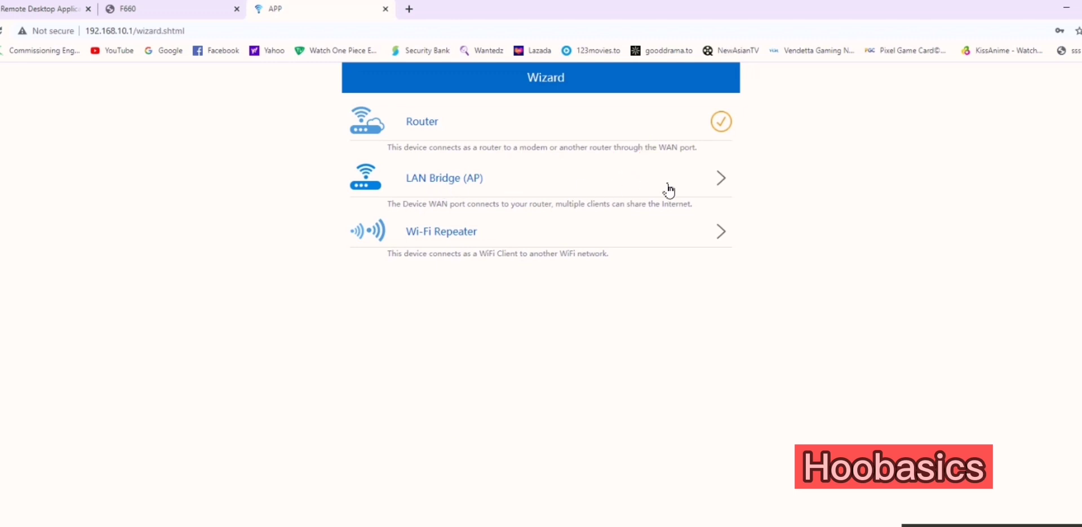
left_click(722, 181)
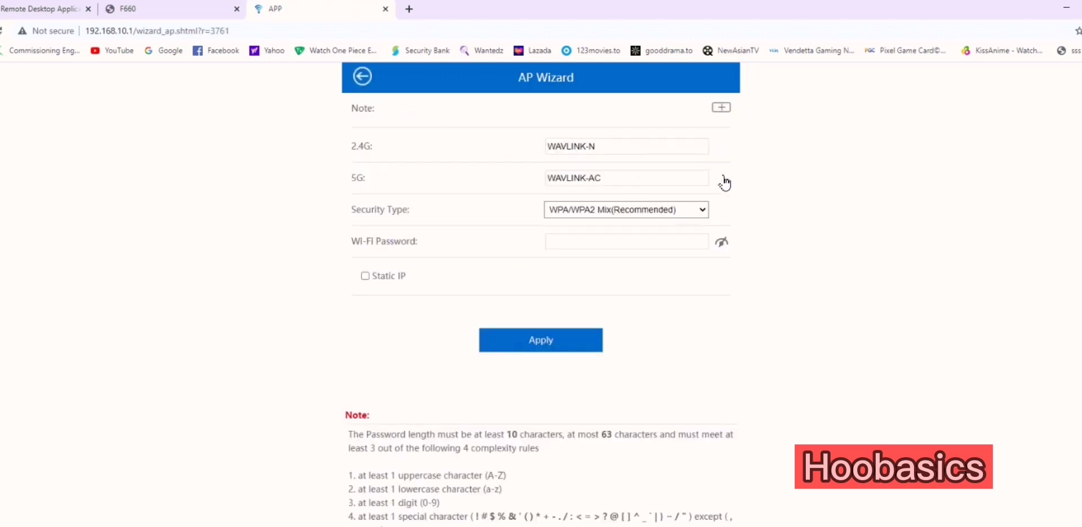
left_click(694, 215)
left_click(694, 215)
left_click_drag(620, 146, 460, 148)
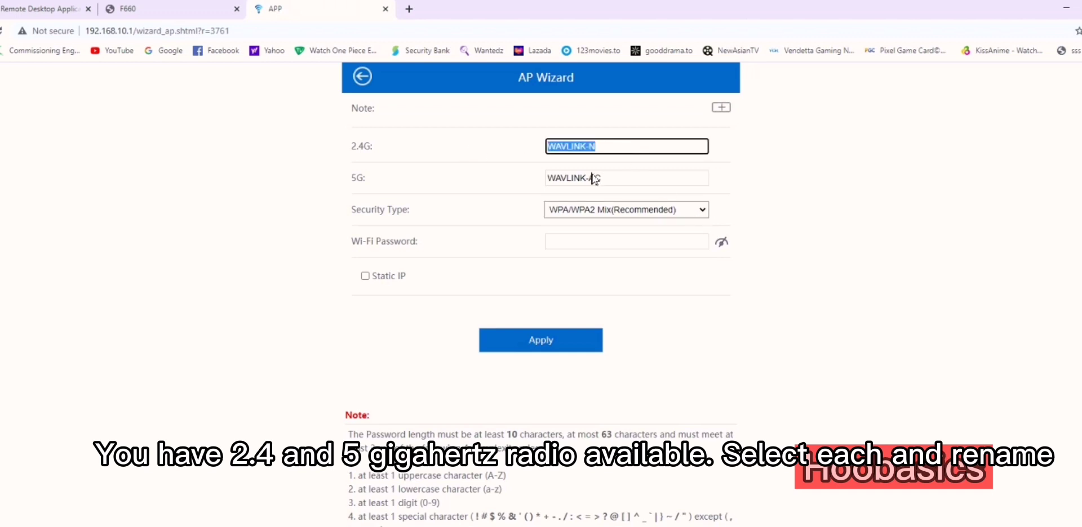
left_click(594, 179)
left_click_drag(620, 176, 475, 177)
left_click(488, 191)
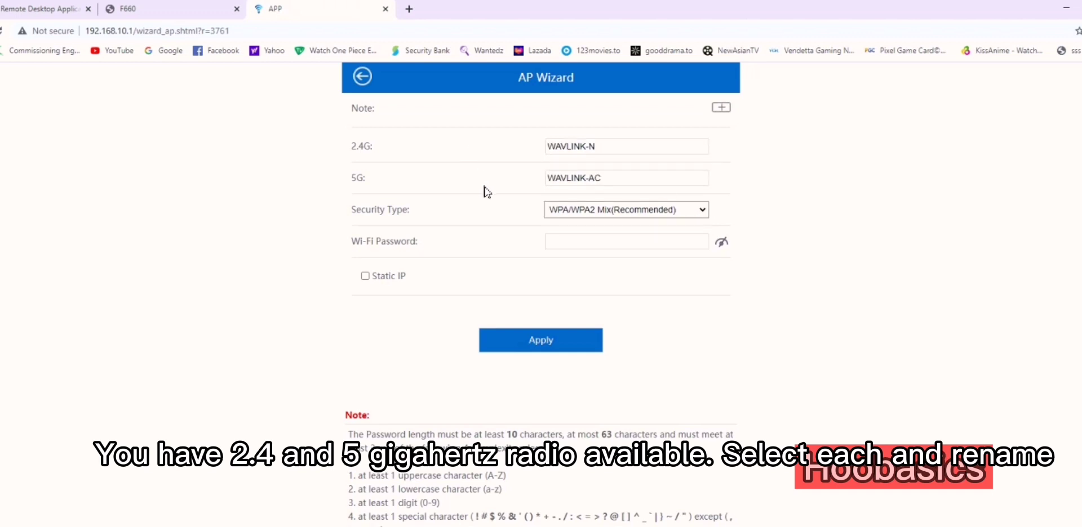
Step: Rename the 2.4G and 5G SSIDs to custom pisowifi names suffixed 2.4g and 5g
left_click(638, 147)
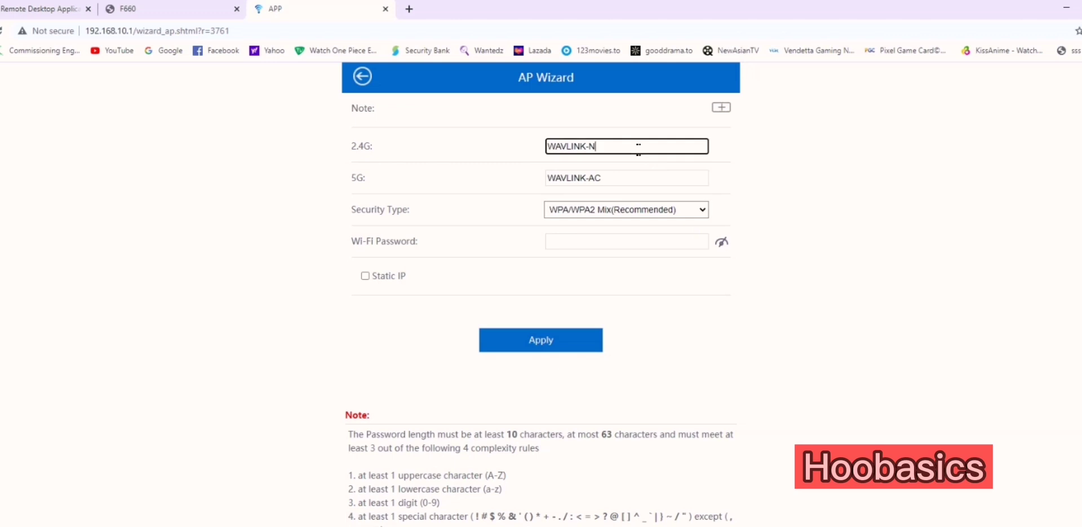
left_click_drag(639, 148, 468, 152)
type("Elsie ")
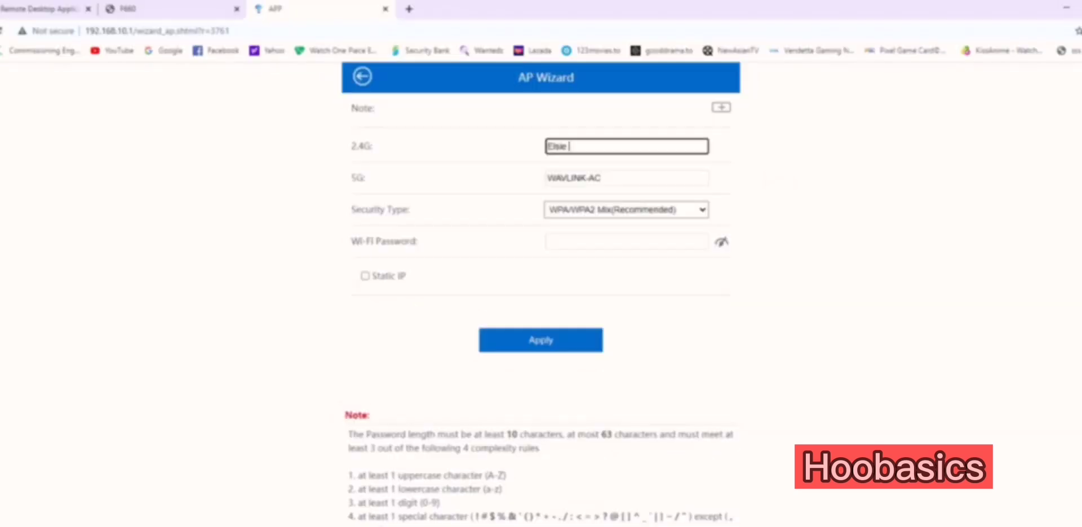
type("pisowi")
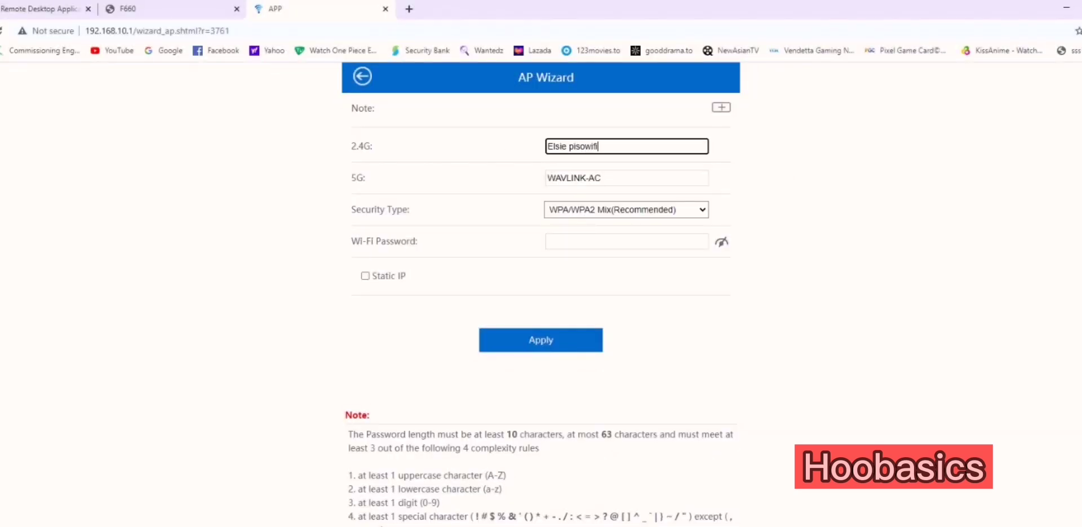
type("fi")
key("Tab")
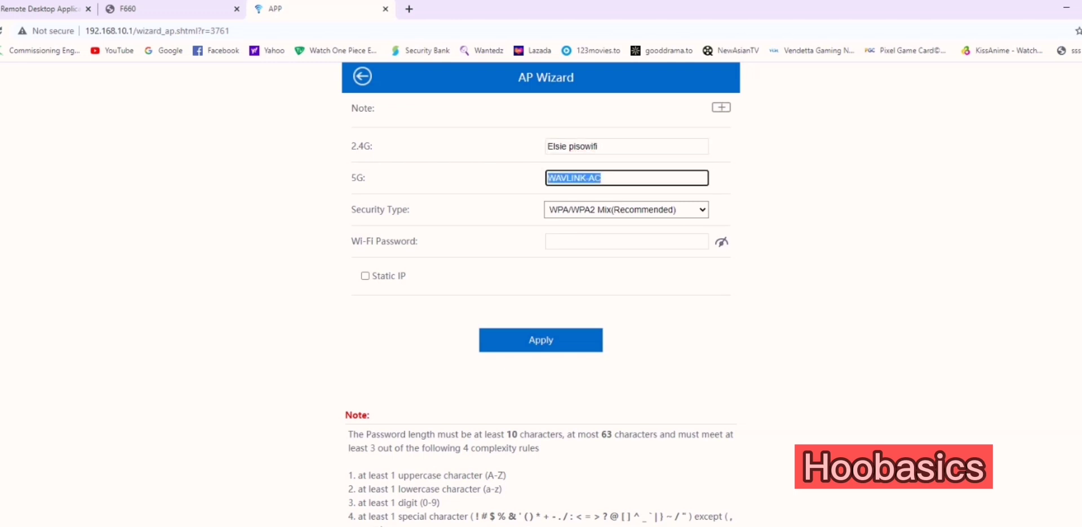
type("Elsi")
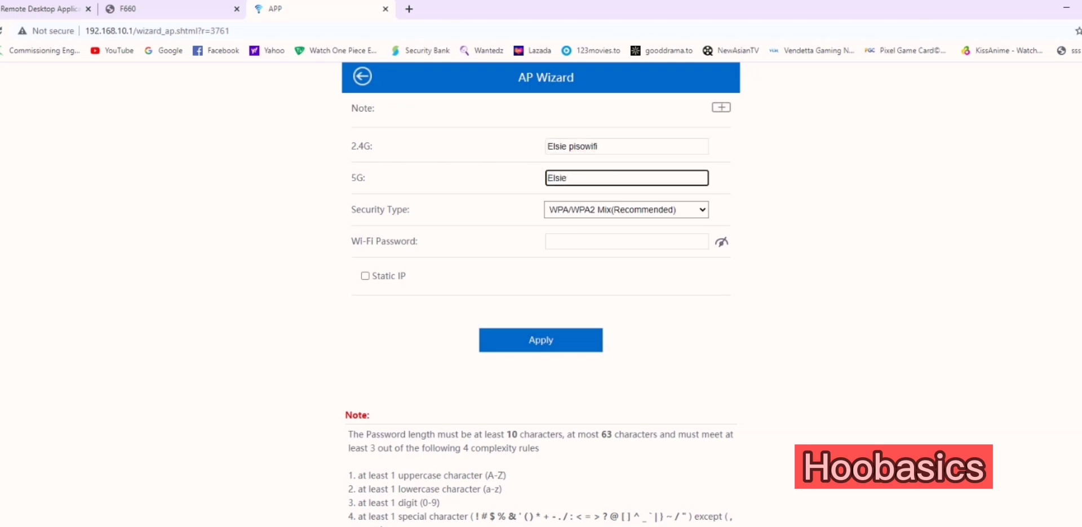
type("e pisowifi 5g")
key("shift+Tab")
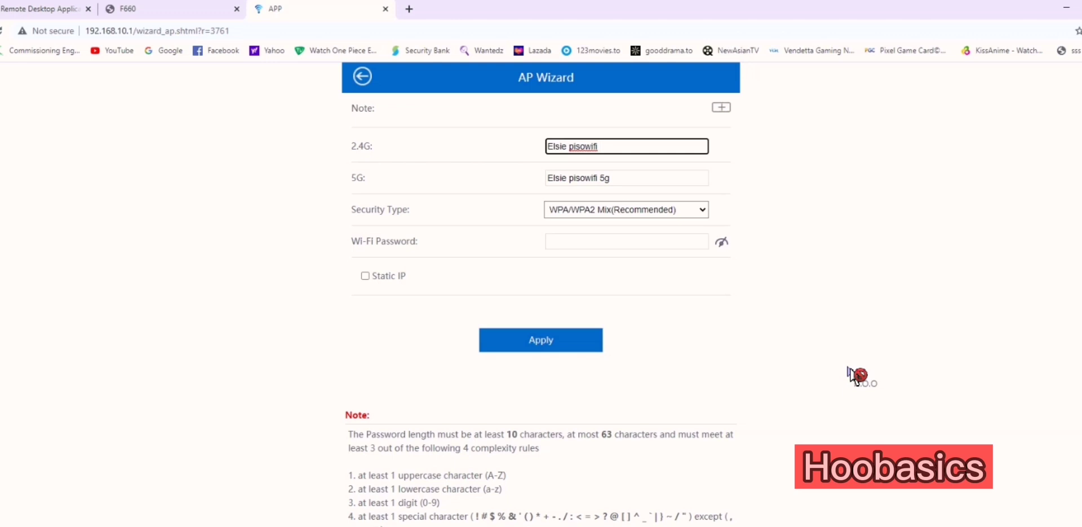
type("2.4g")
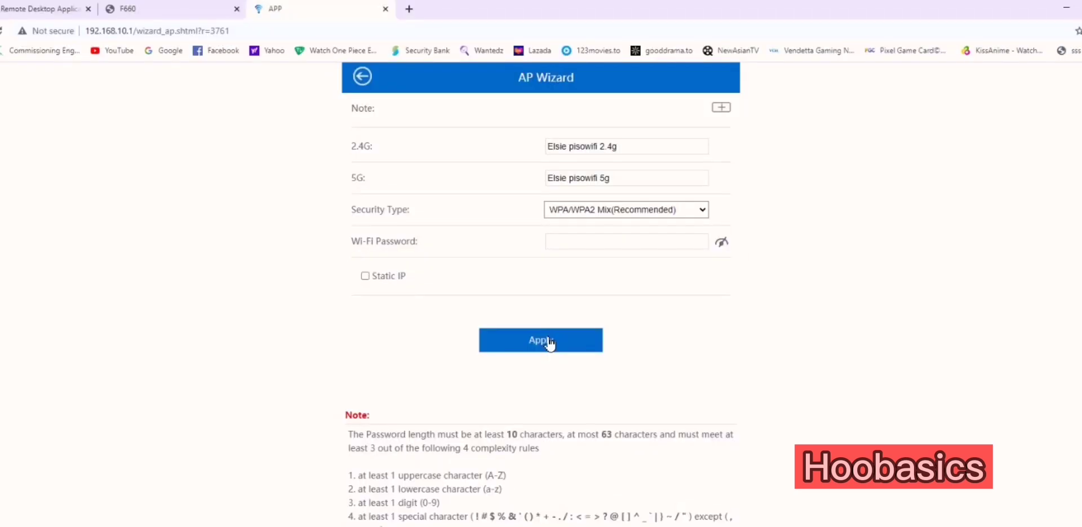
Step: Set Security Type to OPEN for both networks and apply the LAN Bridge settings
left_click(549, 343)
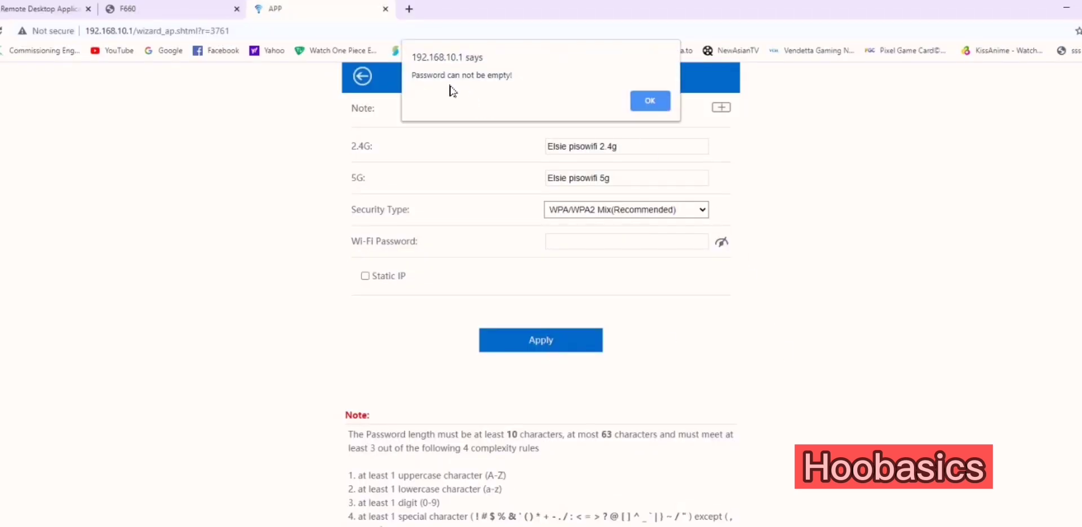
left_click(651, 100)
left_click(686, 210)
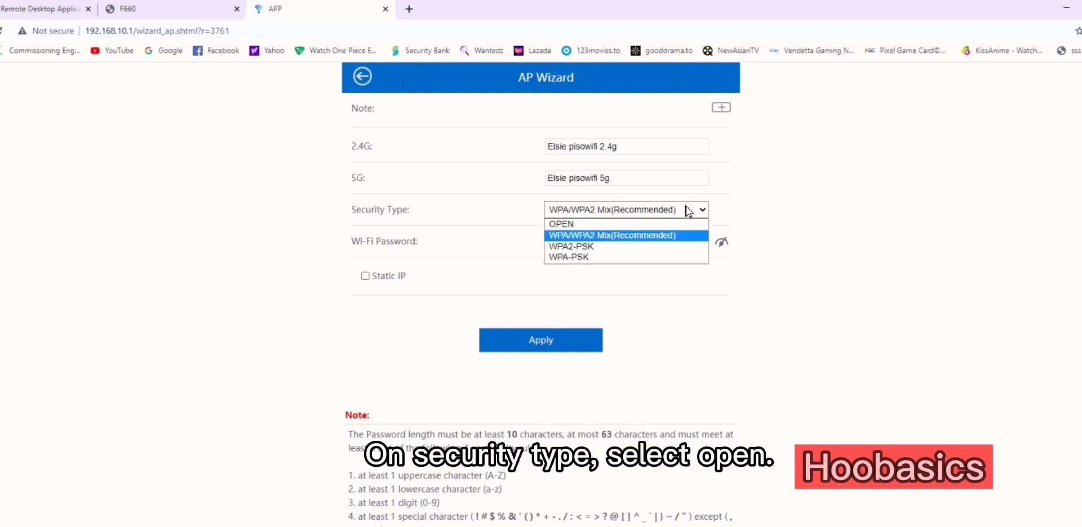
left_click(594, 225)
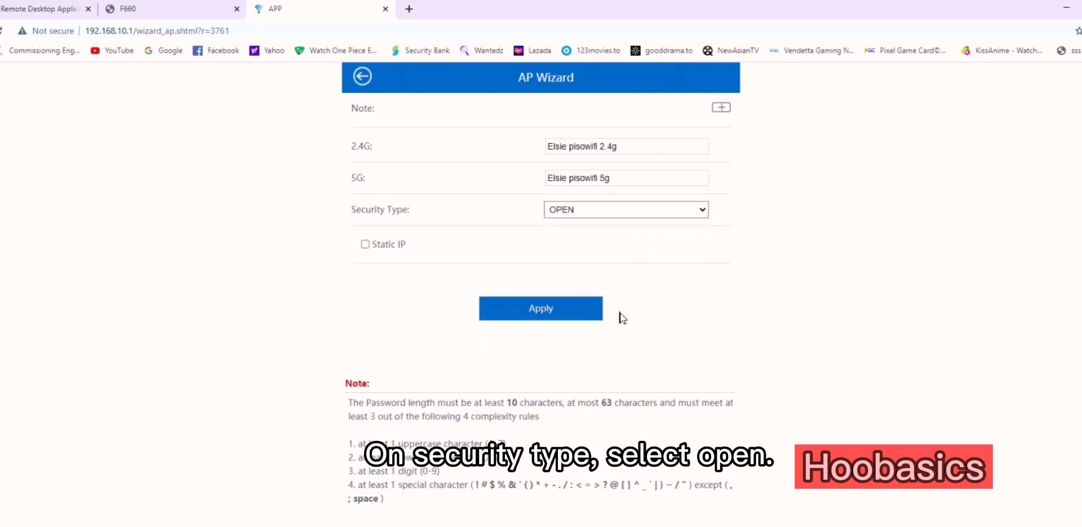
left_click(544, 314)
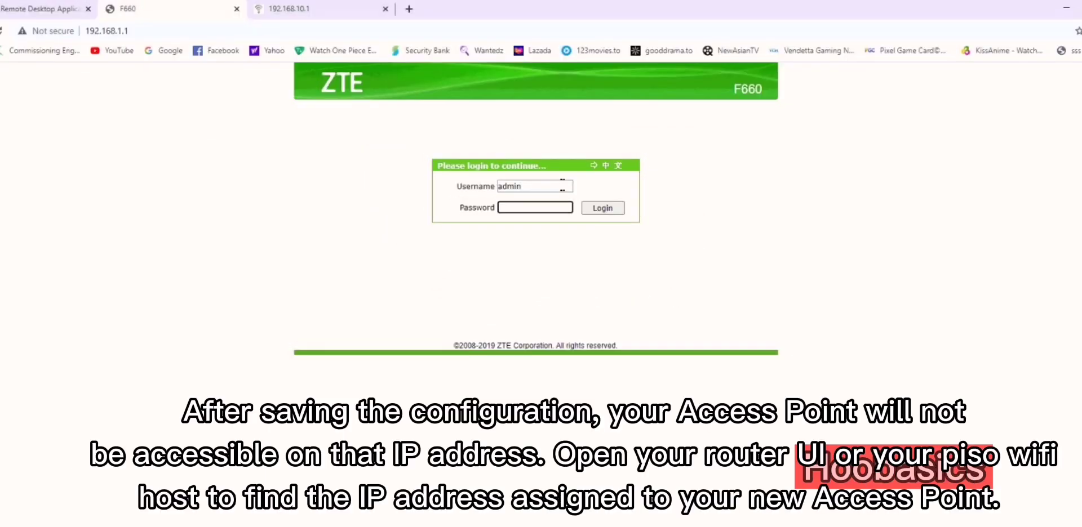
Step: Retry the ZTE F660 login after a rejected attempt, entering username admin again
type("a")
key("Return")
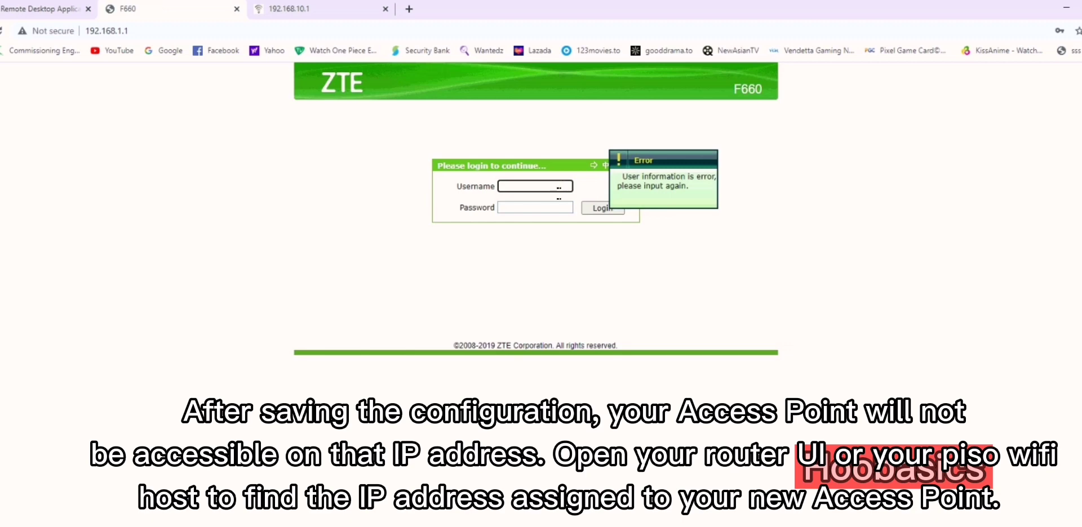
type("admin")
key("Tab")
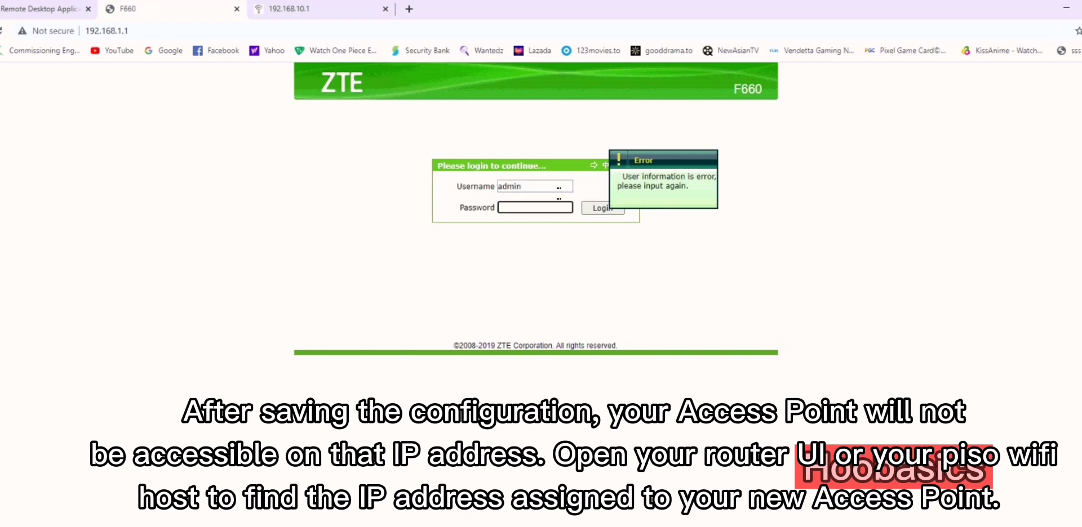
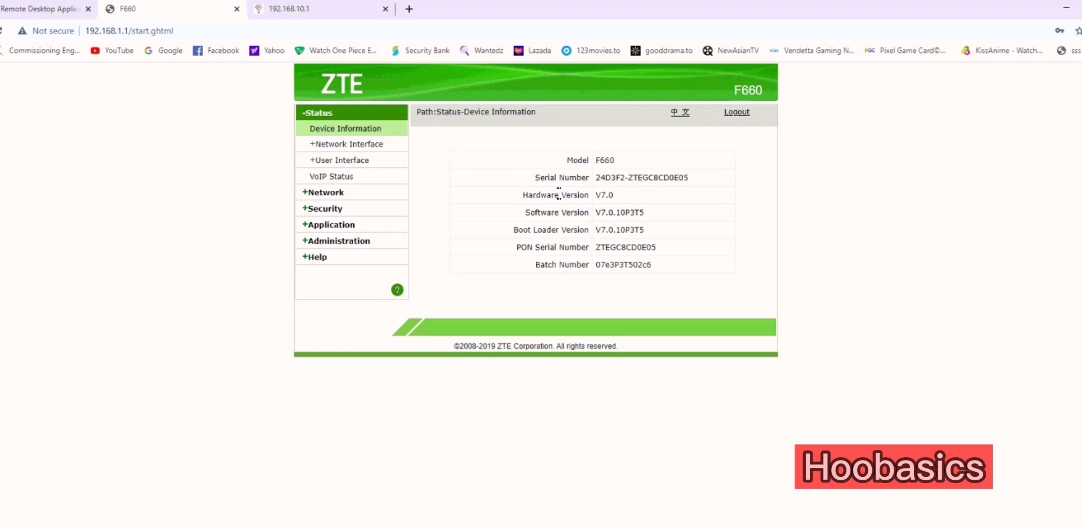
Step: Check the ping window, then return to the ZTE F660 router's web page
left_click(342, 16)
left_click(156, 13)
key("alt+Tab")
left_click(621, 163)
left_click(331, 195)
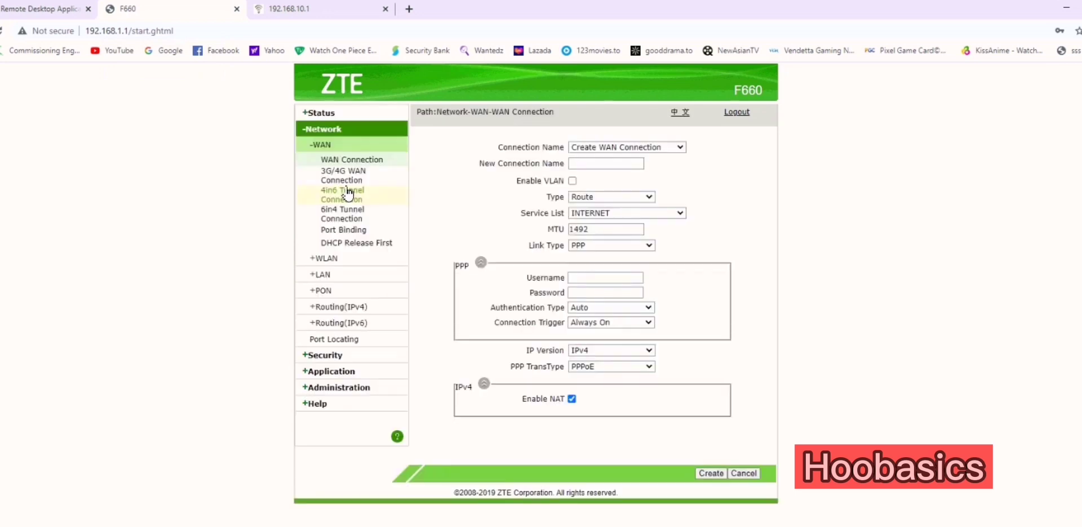
Step: Copy the extender's IP address from the DHCP Server's Allocated Address table
left_click(320, 275)
scroll(668, 252, "down", 1)
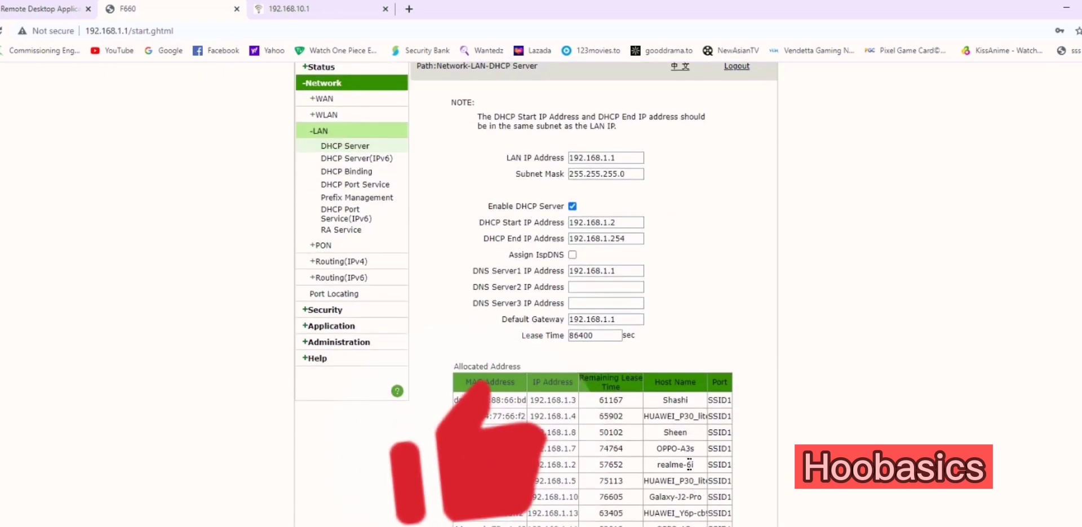
right_click(572, 479)
left_click(600, 488)
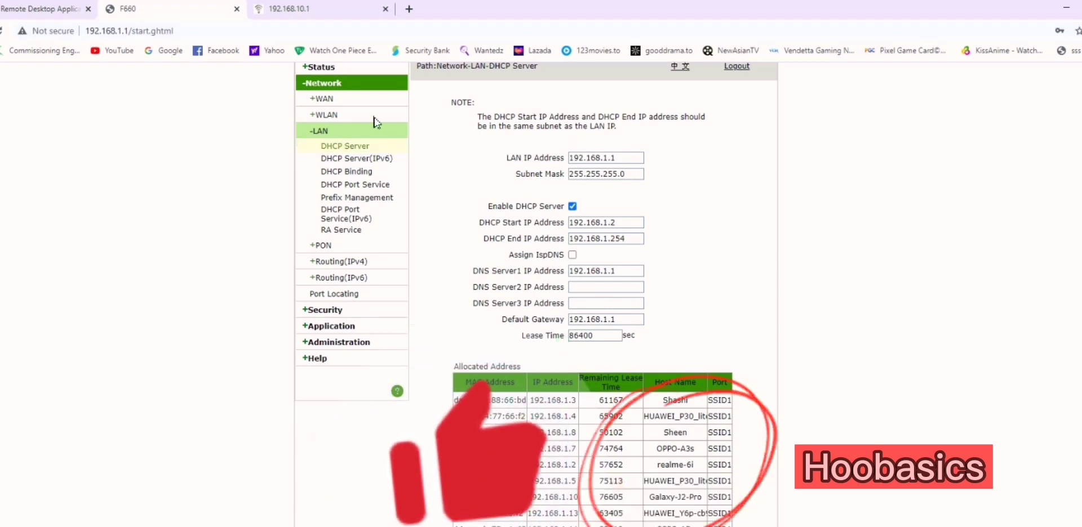
Step: Load 192.168.1.14 in a new tab and log in to the WAVLINK extender
left_click(410, 10)
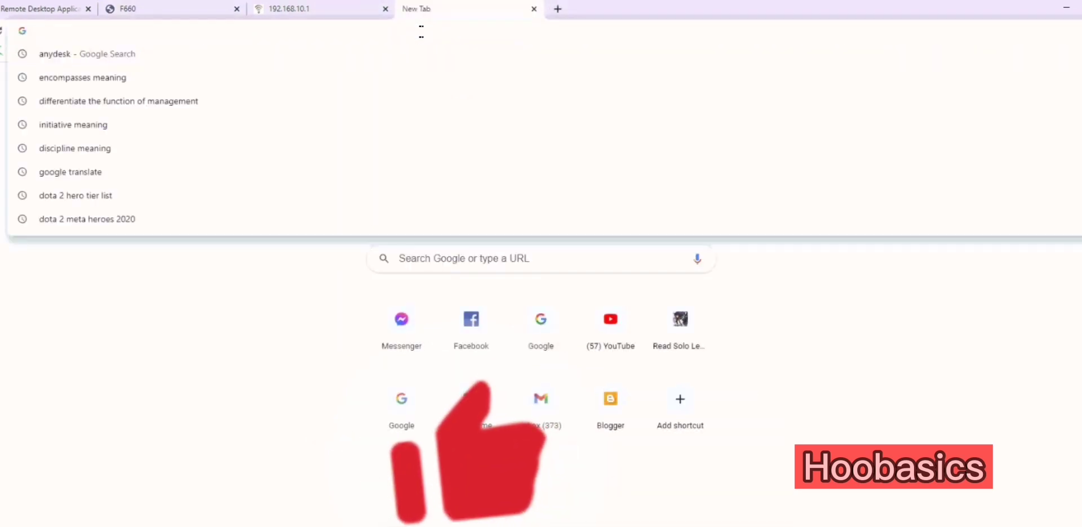
key("ctrl+v")
key("Return")
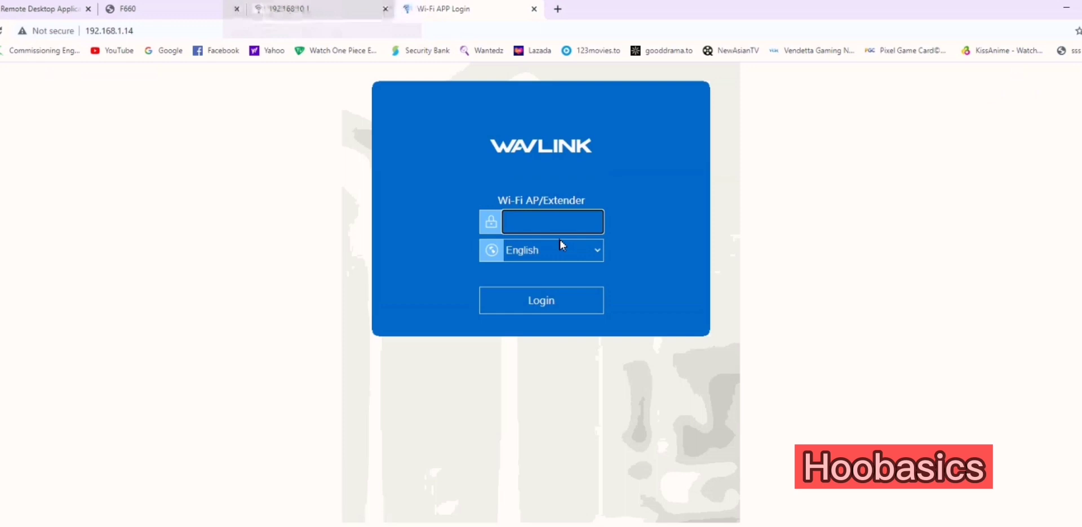
left_click(539, 301)
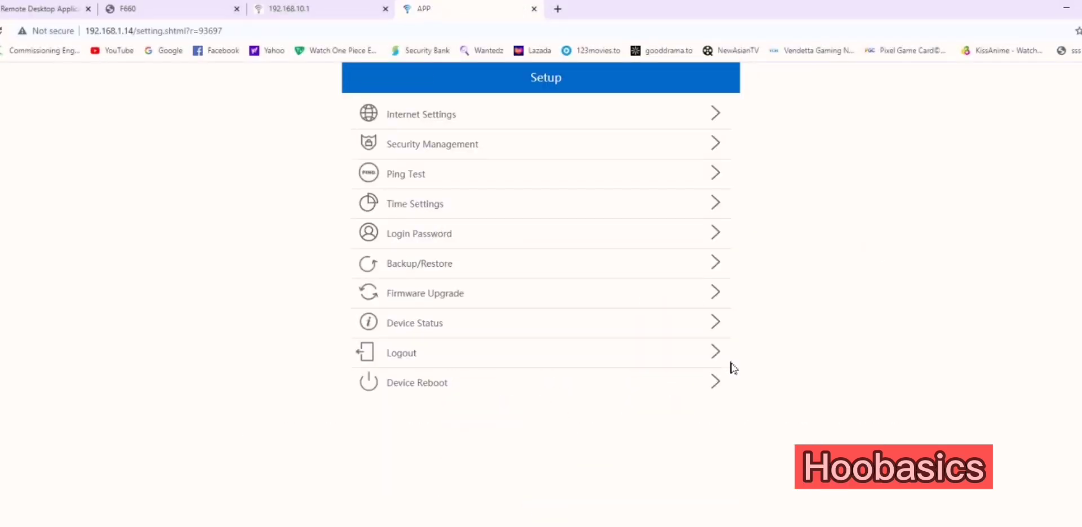
left_click(414, 114)
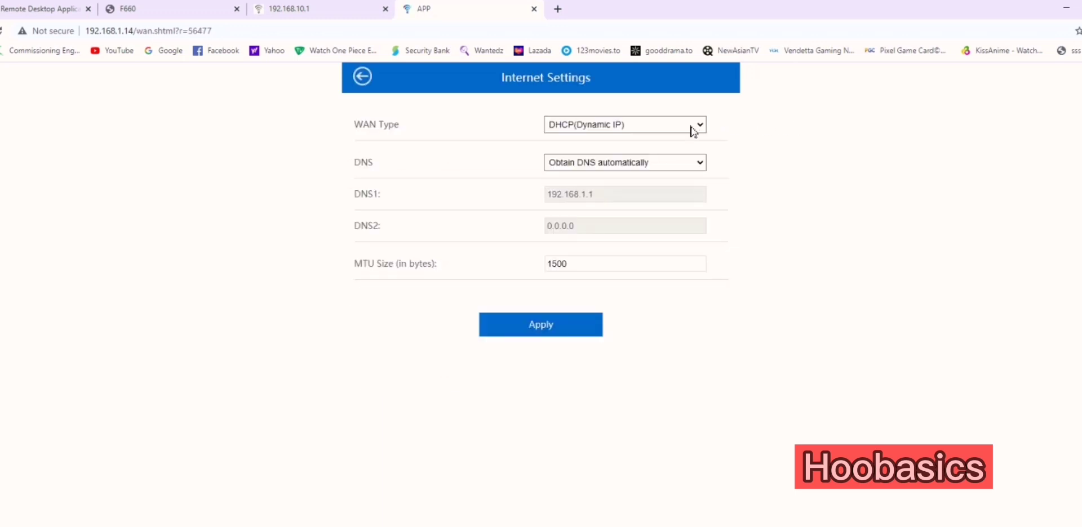
left_click(694, 130)
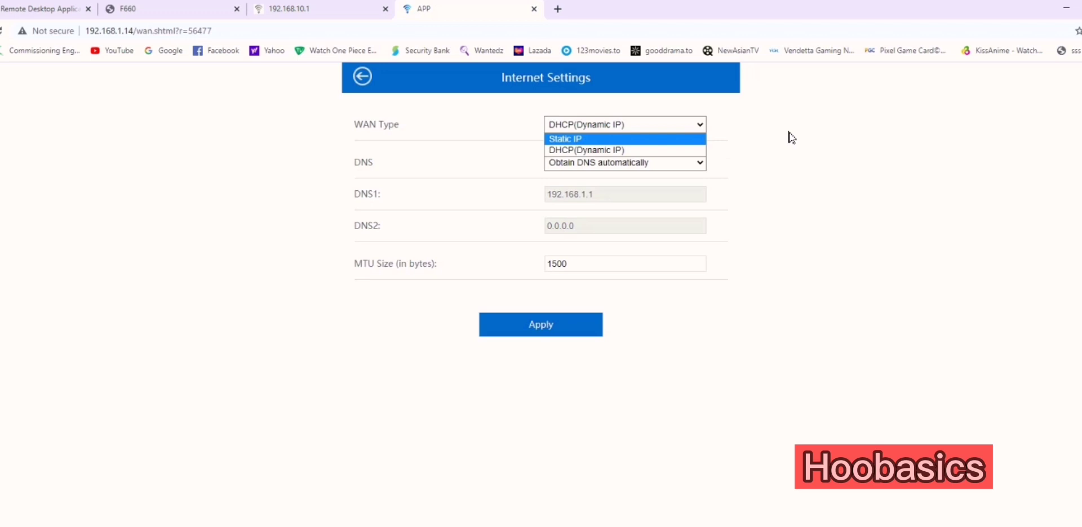
left_click(791, 137)
left_click(700, 129)
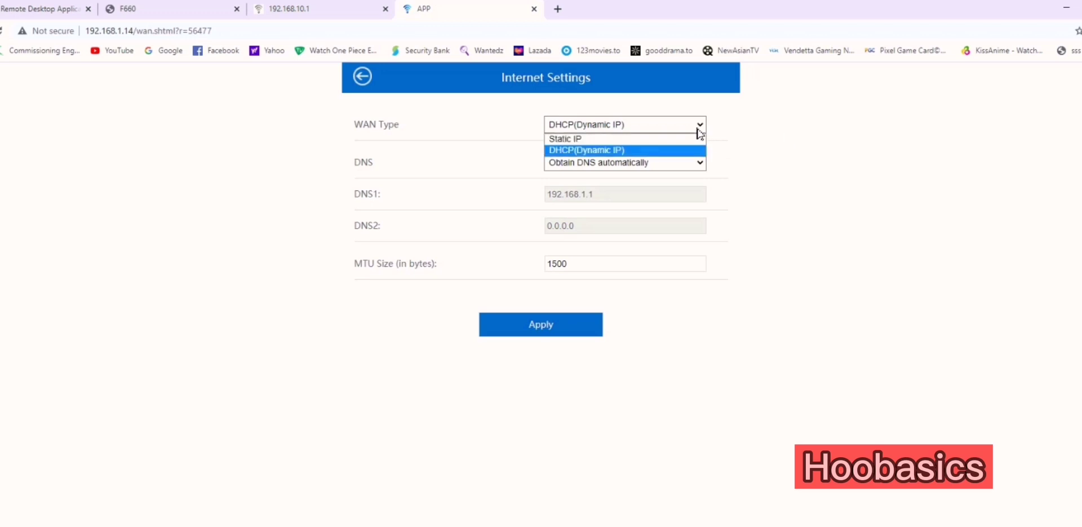
left_click(784, 150)
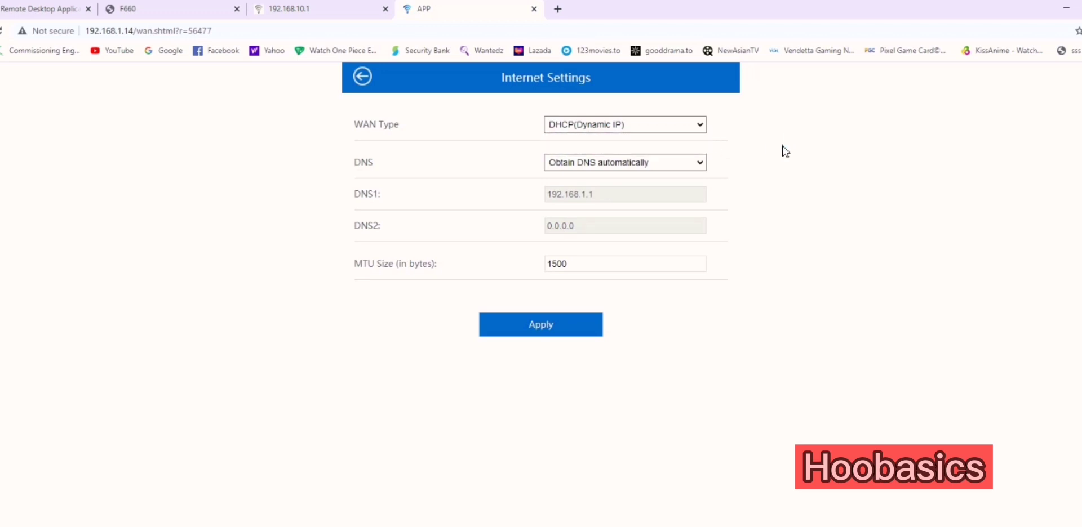
left_click(370, 82)
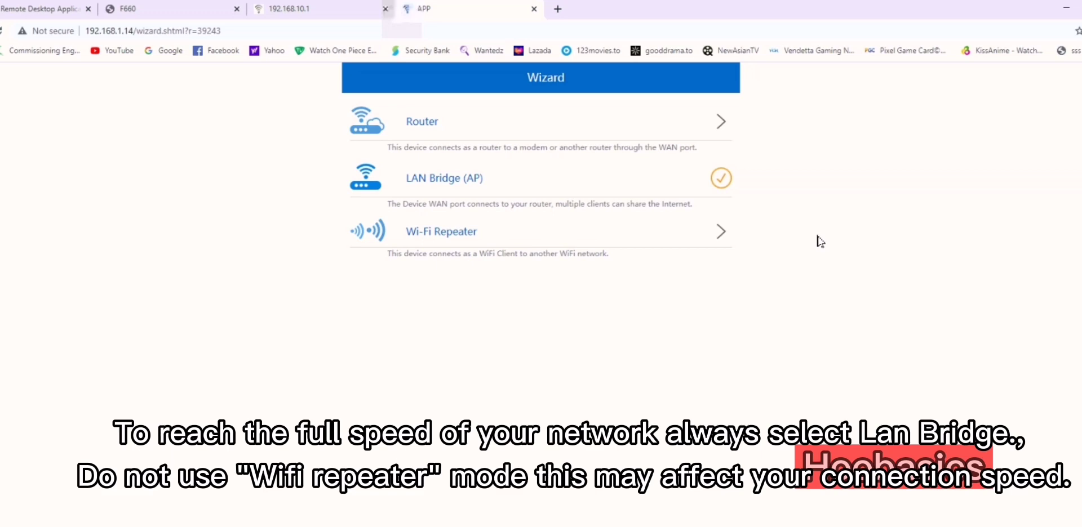
Step: Launch the Repeater Wizard from the Wi-Fi Repeater option on the Wizard page
left_click(720, 238)
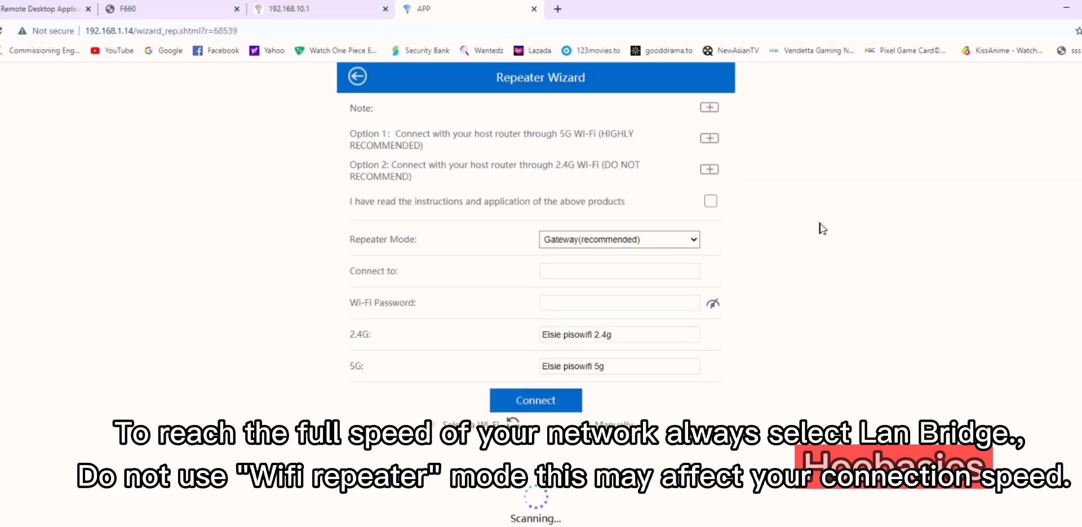
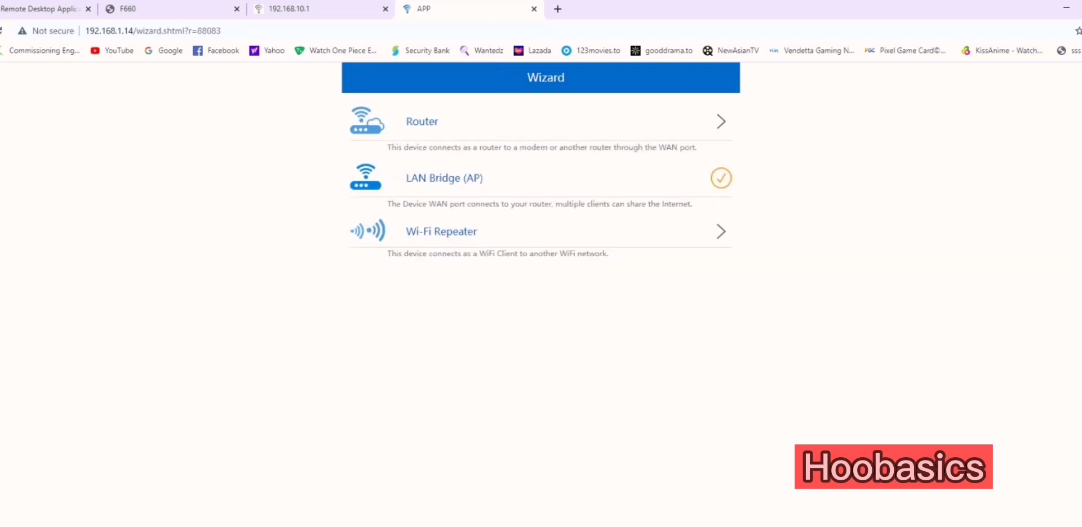
Step: Choose LAN Bridge (AP) mode in the Wizard and confirm the AP Wizard's SSID fields
left_click_drag(398, 177, 507, 179)
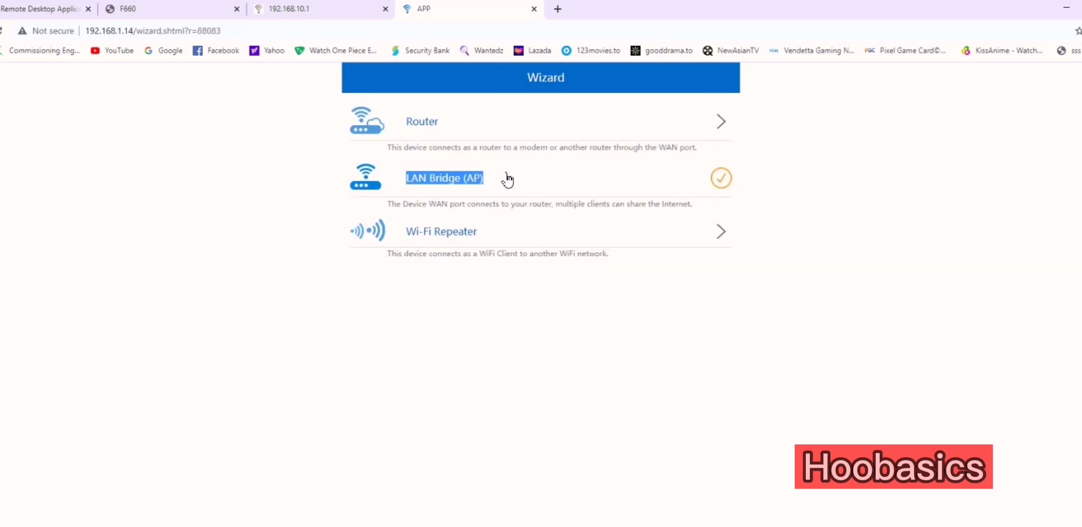
left_click(672, 178)
left_click(672, 177)
left_click(821, 194)
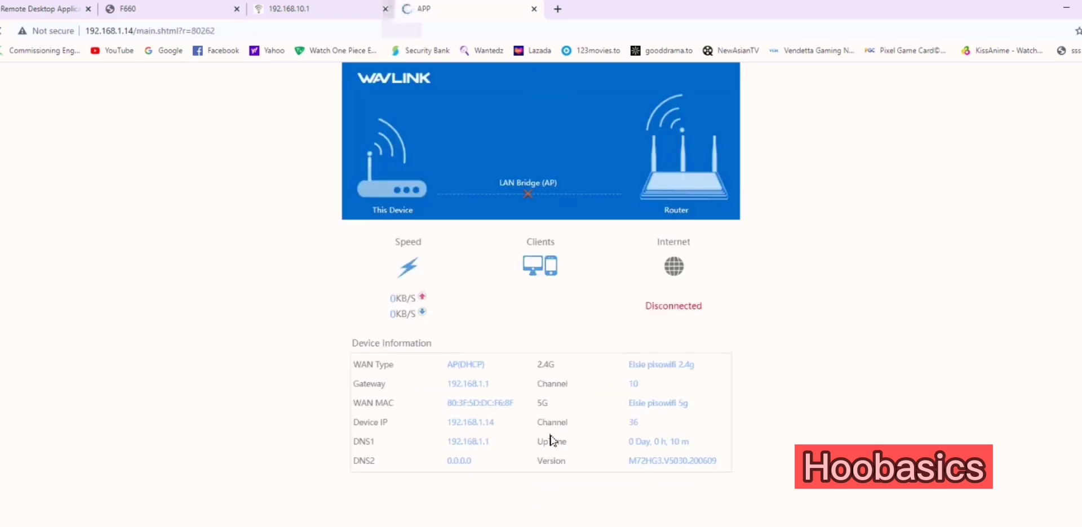
Step: Review the DNS entries in the Device Information table alongside WAN Type AP(DHCP)
left_click_drag(440, 454, 493, 483)
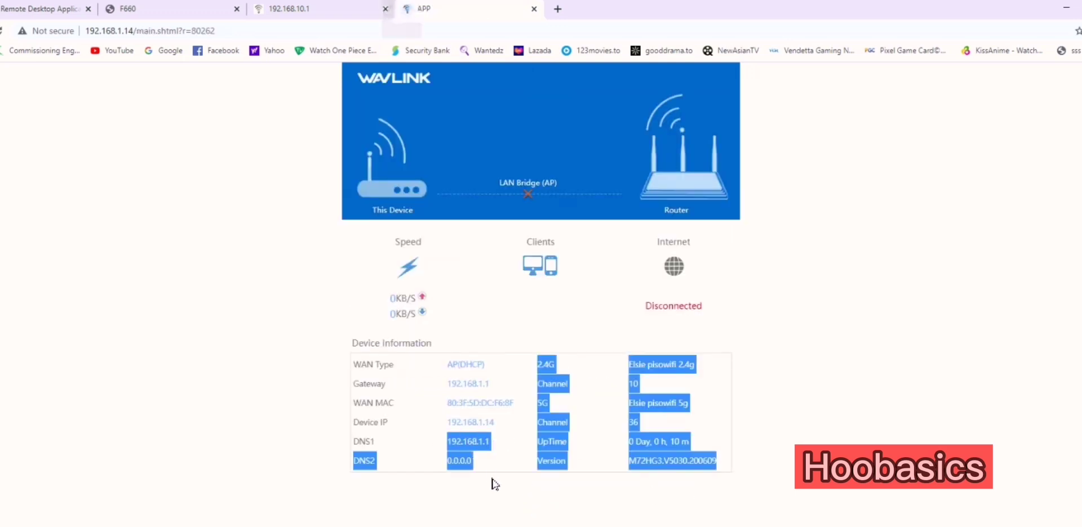
left_click(494, 485)
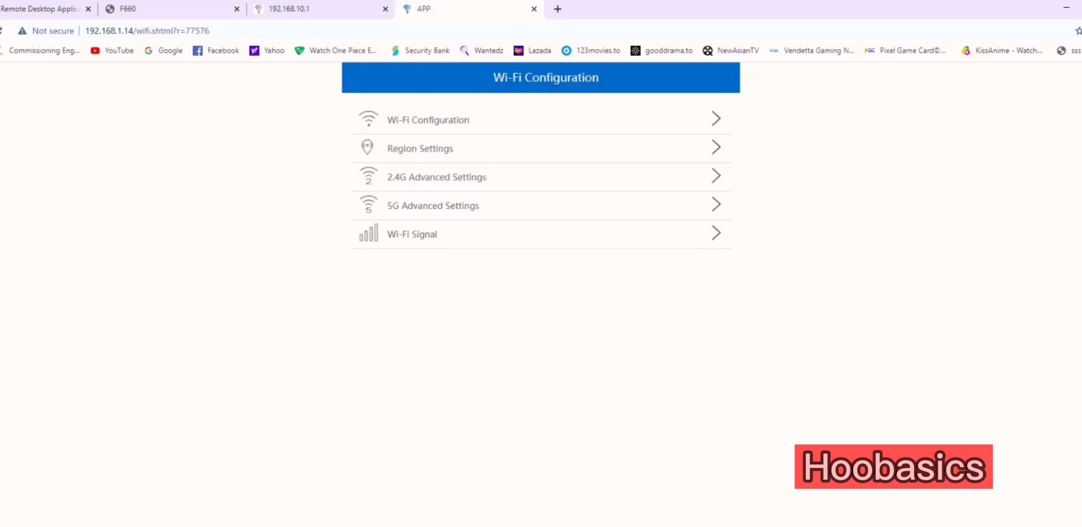
Step: Open Internet Settings and keep WAN Type DHCP (Dynamic IP) with DNS obtained automatically
left_click(551, 124)
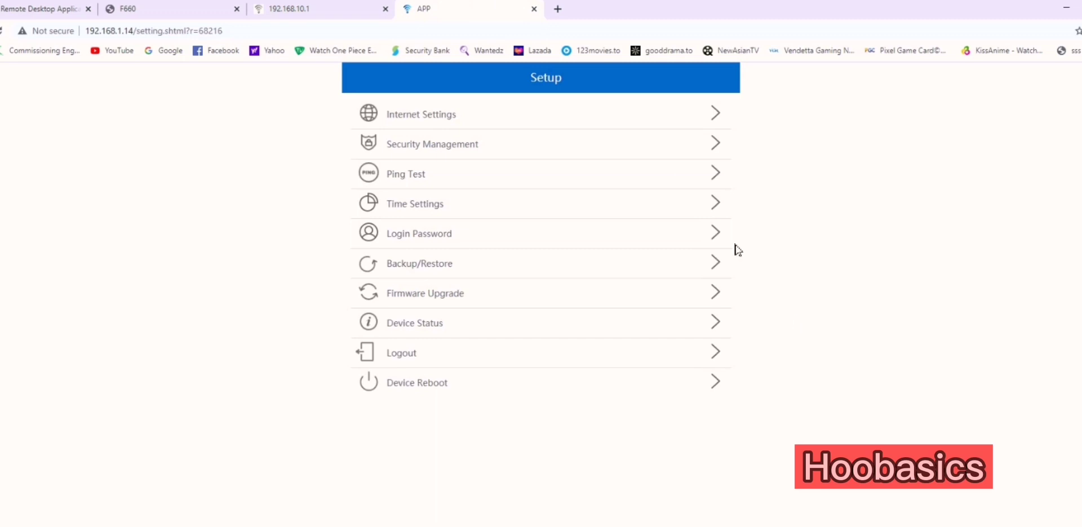
left_click(713, 127)
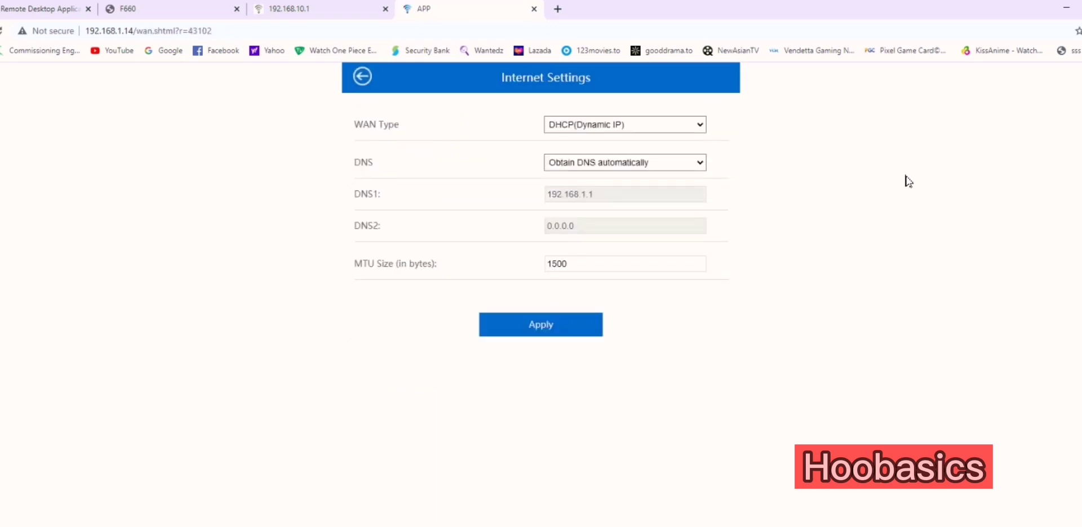
left_click(698, 167)
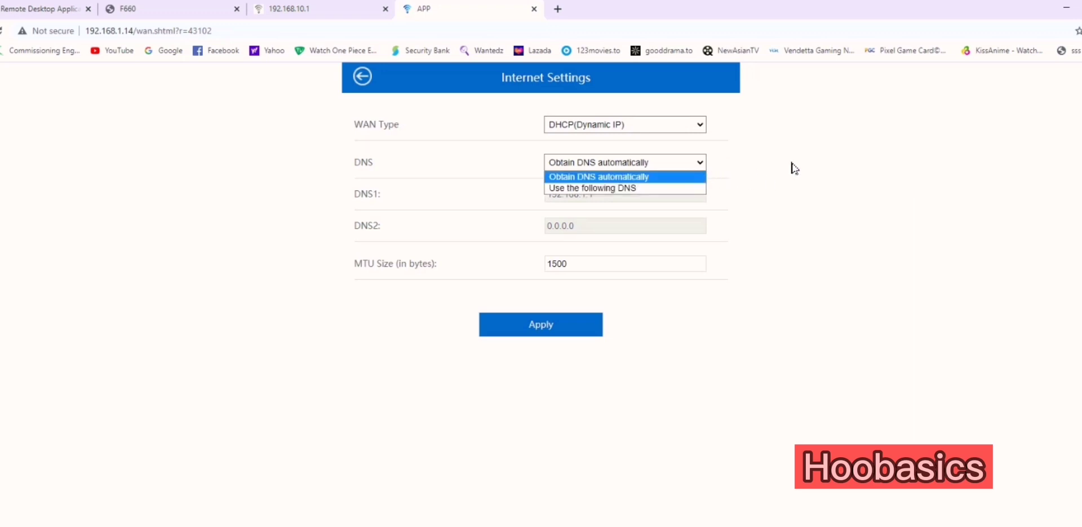
left_click(824, 184)
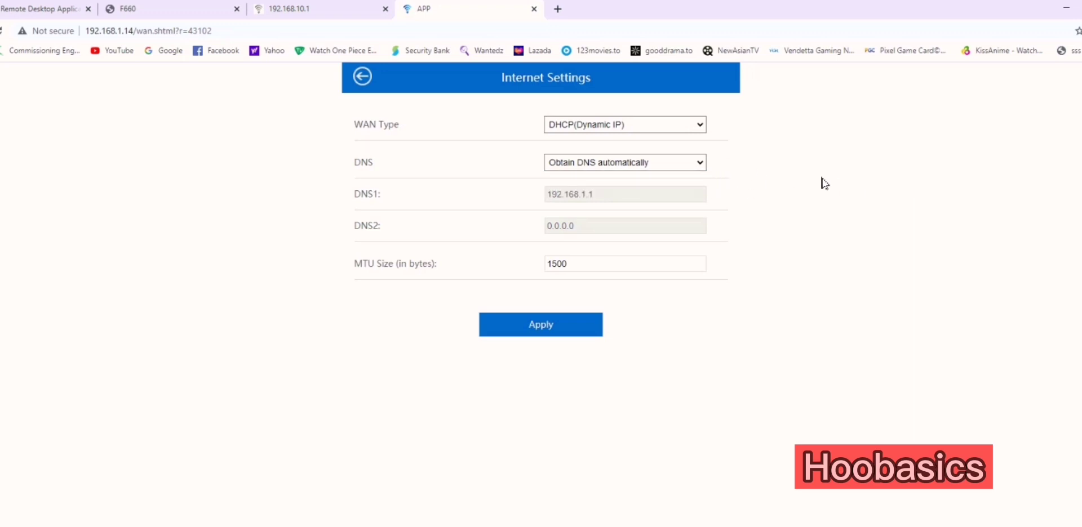